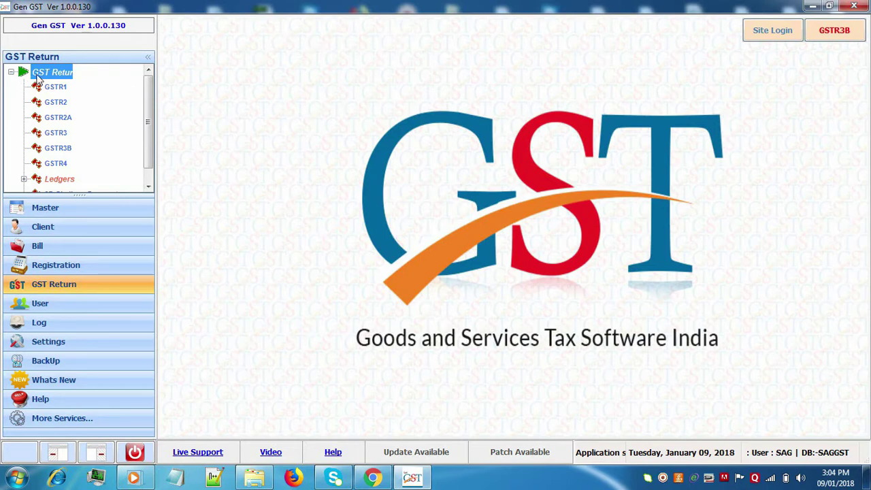
Open the GSTR3B fill form for client SATISH ENTERPRISES for December 2017-18.
left_click(66, 151)
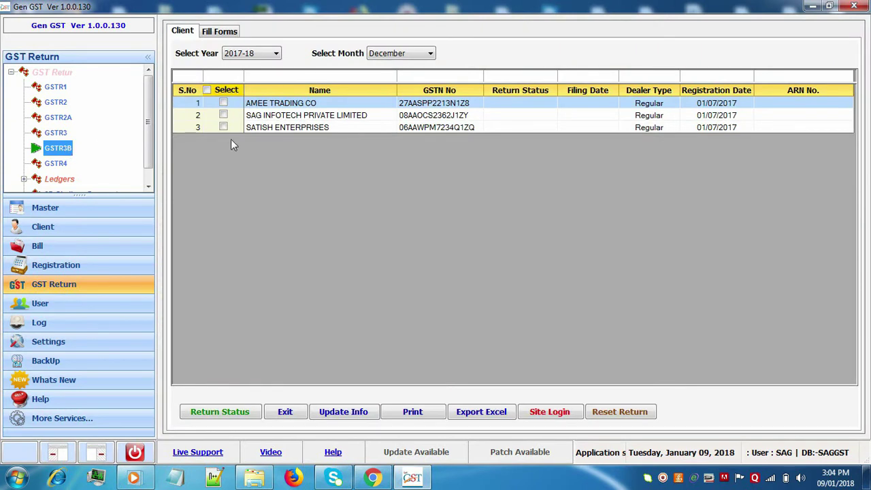
left_click(271, 129)
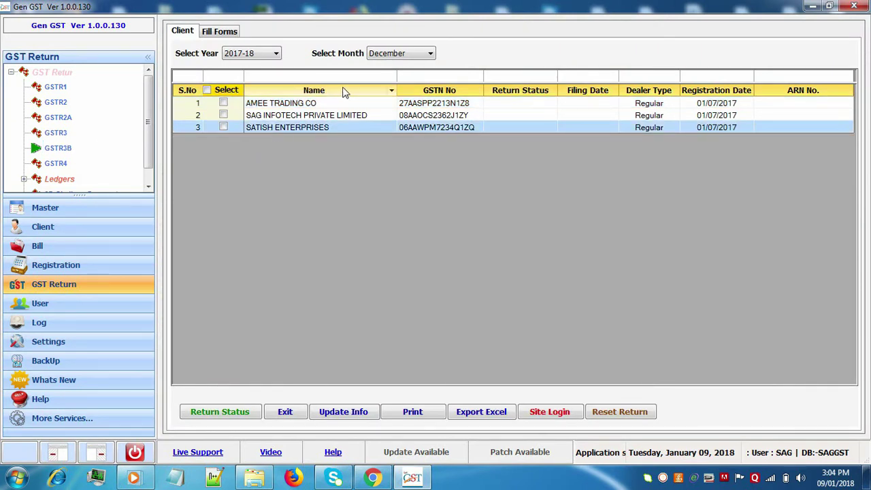
left_click(391, 56)
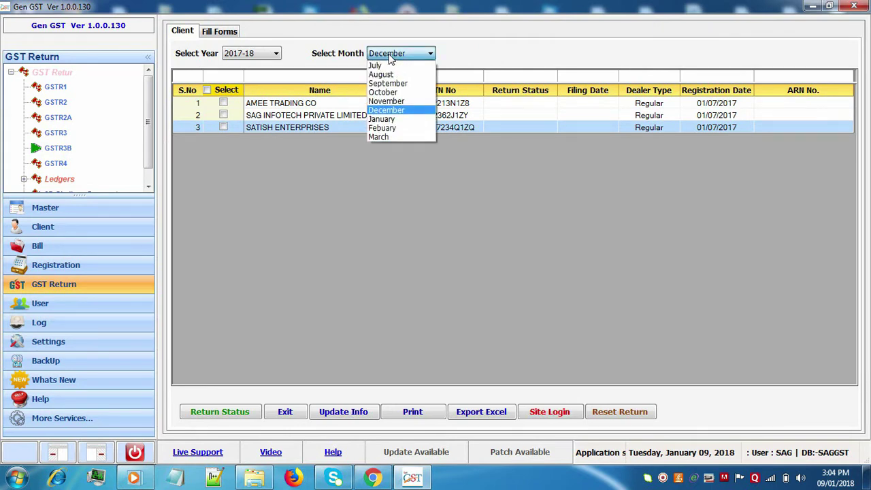
left_click(391, 59)
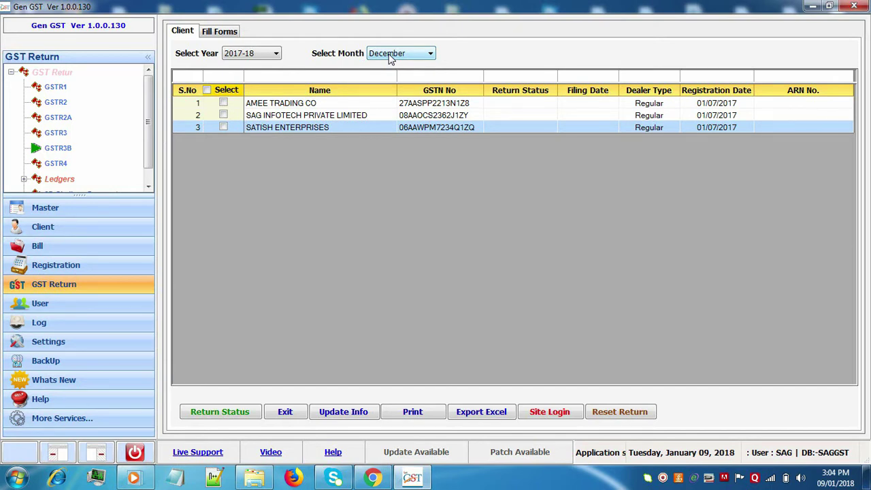
left_click(231, 35)
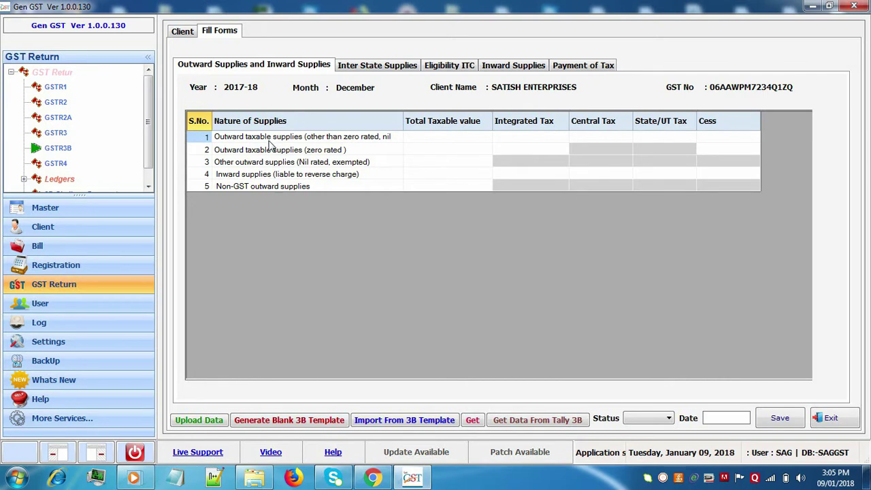
Confirm the nil-return filing questionnaire to reach the Upload 3B Data window.
left_click(192, 421)
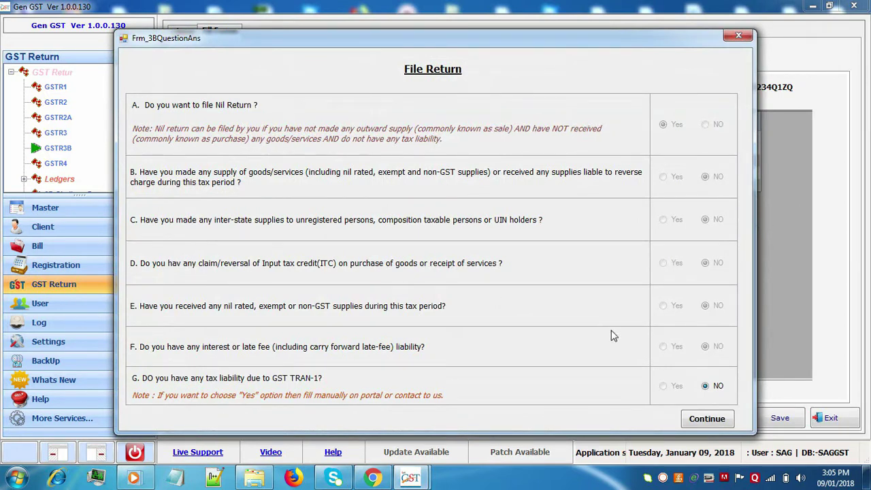
left_click(701, 420)
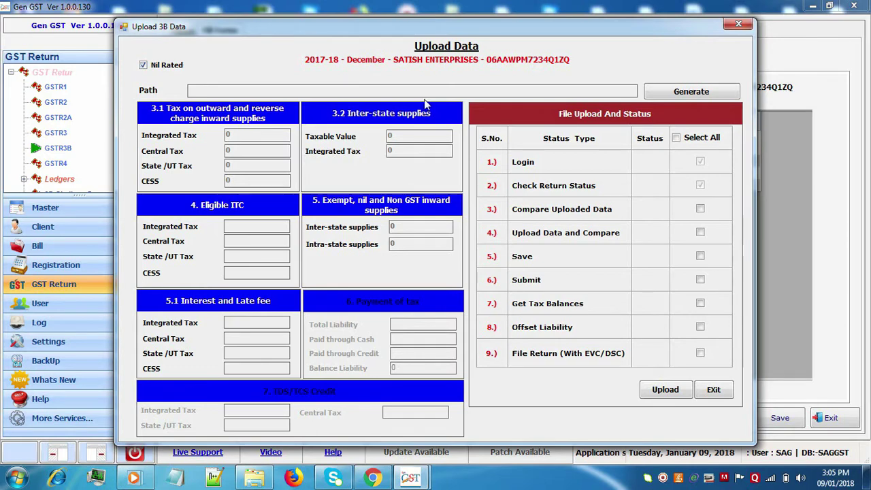
Generate and validate the December JSON in Documents, replacing the old file, and tick all upload steps.
left_click(698, 91)
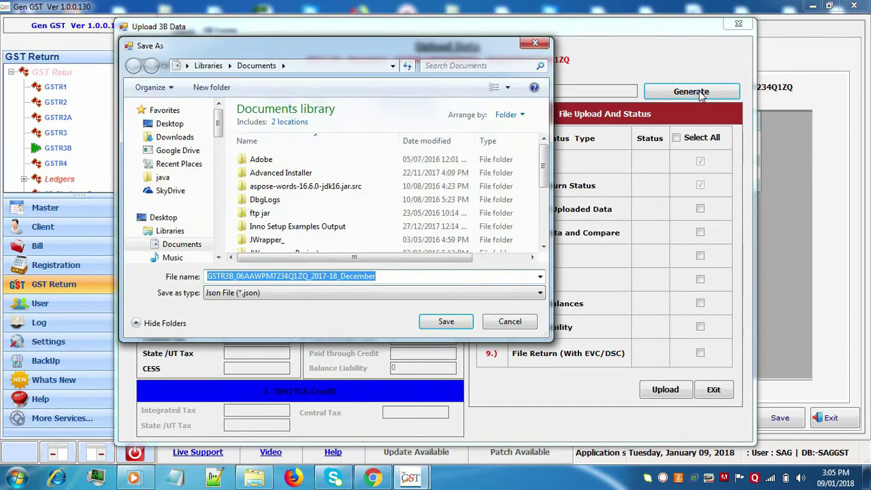
left_click(446, 322)
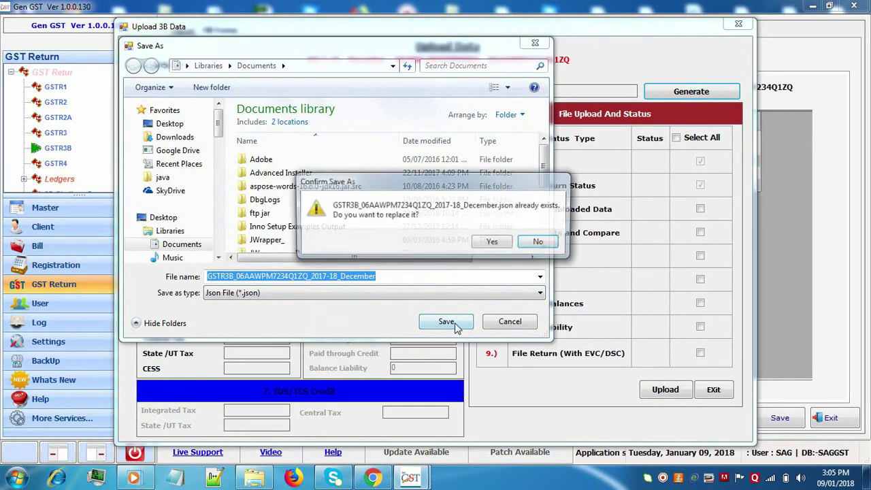
left_click(490, 243)
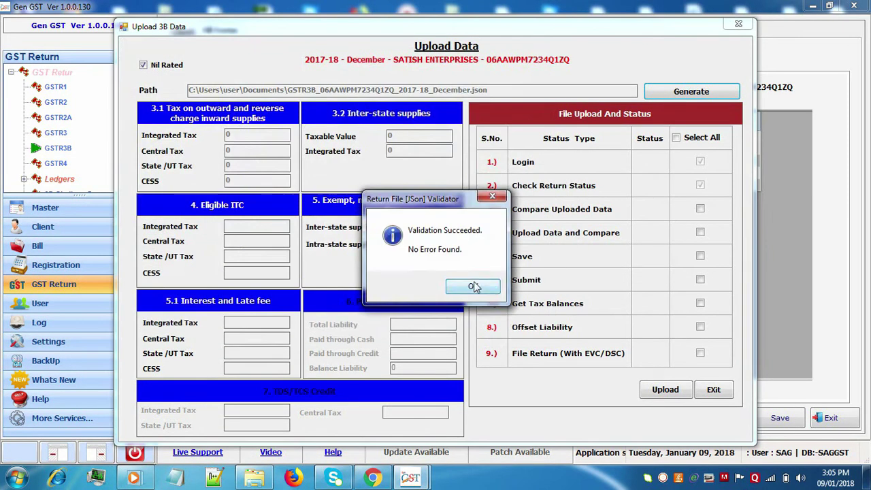
left_click(473, 286)
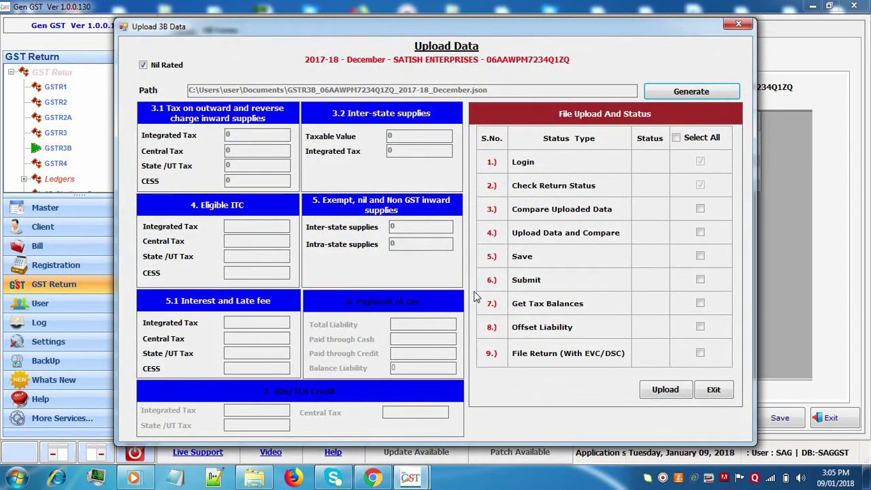
left_click(677, 139)
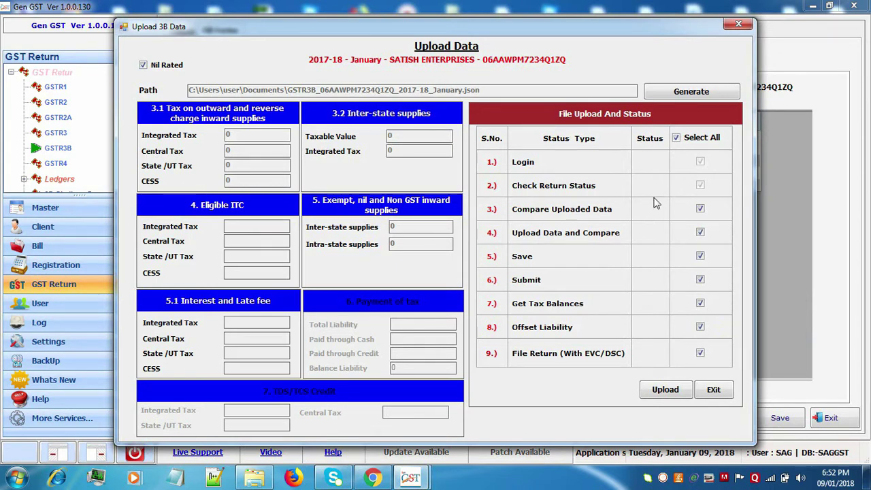
left_click(712, 390)
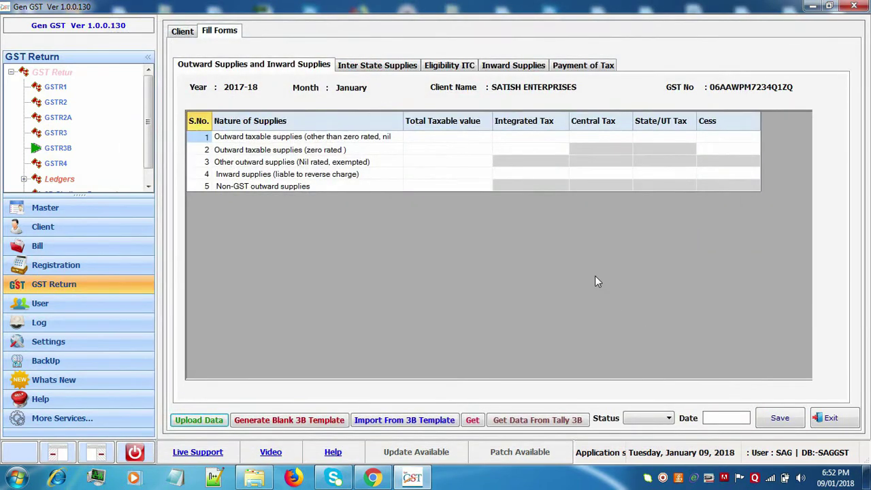
left_click(182, 34)
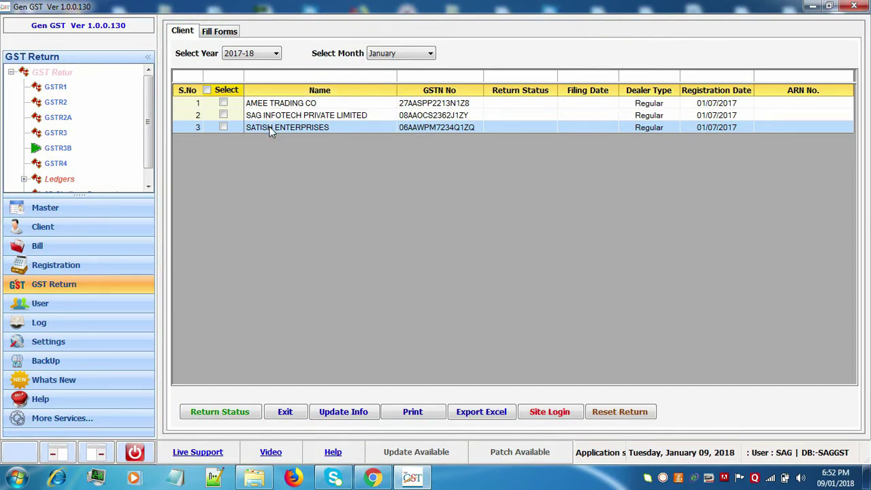
left_click(399, 58)
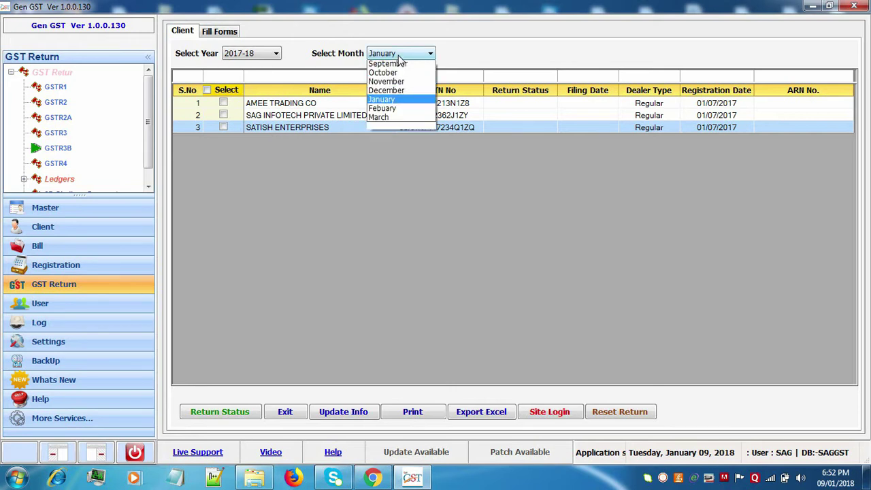
left_click(400, 59)
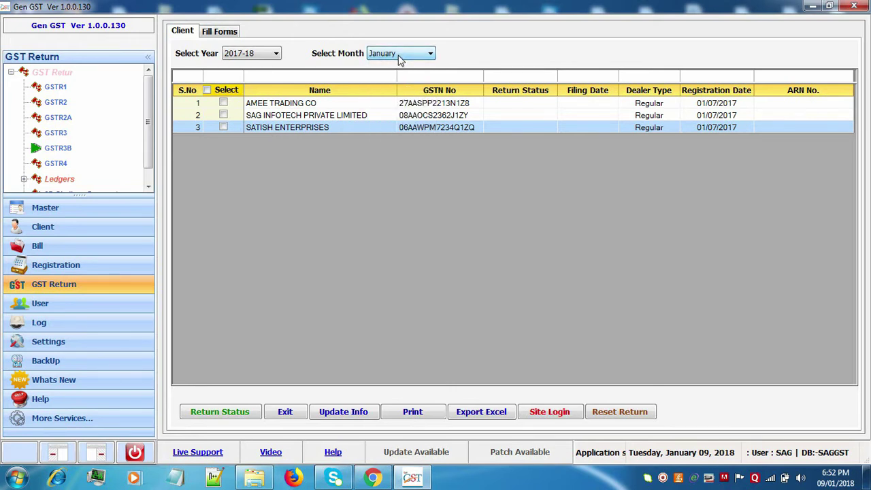
left_click(228, 40)
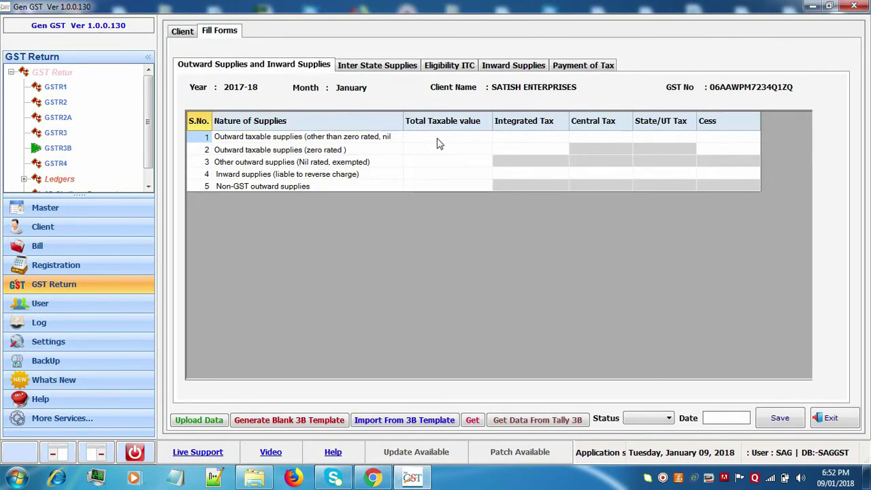
Fill row 1: taxable 8874, integrated 2548, central 548, state 548, cess 54.
left_click(441, 137)
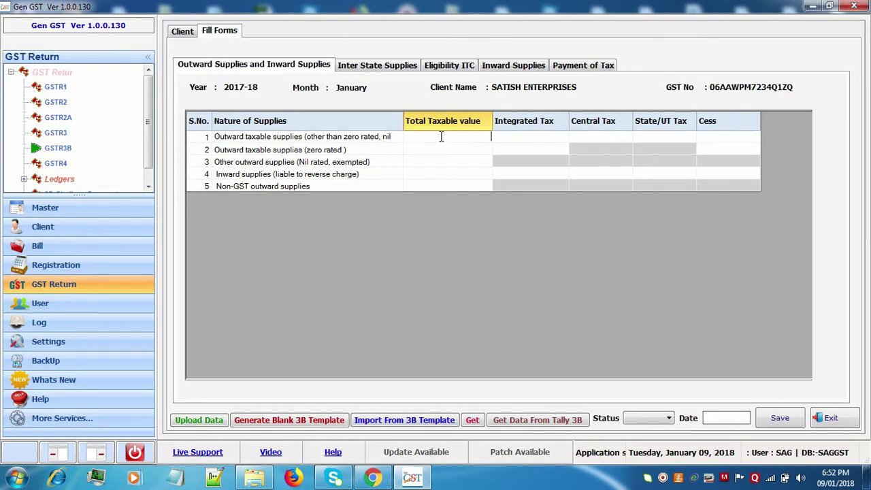
type("8874")
key("Tab")
type("2548")
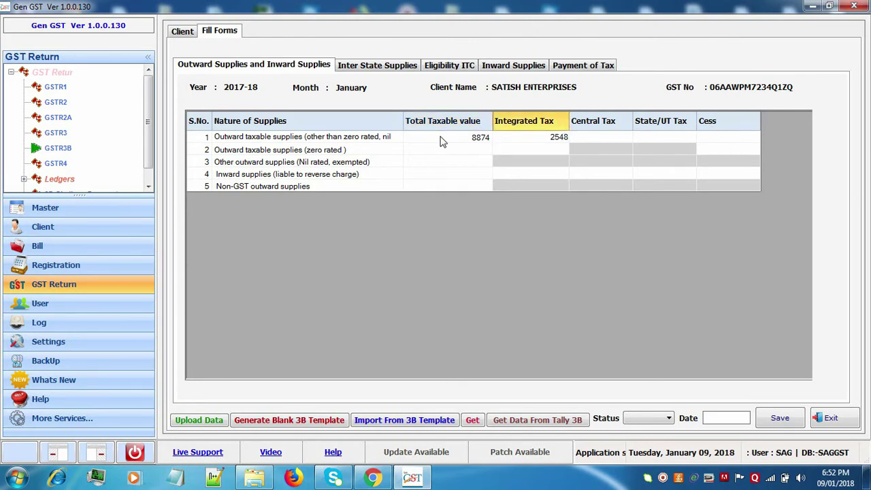
key("Tab")
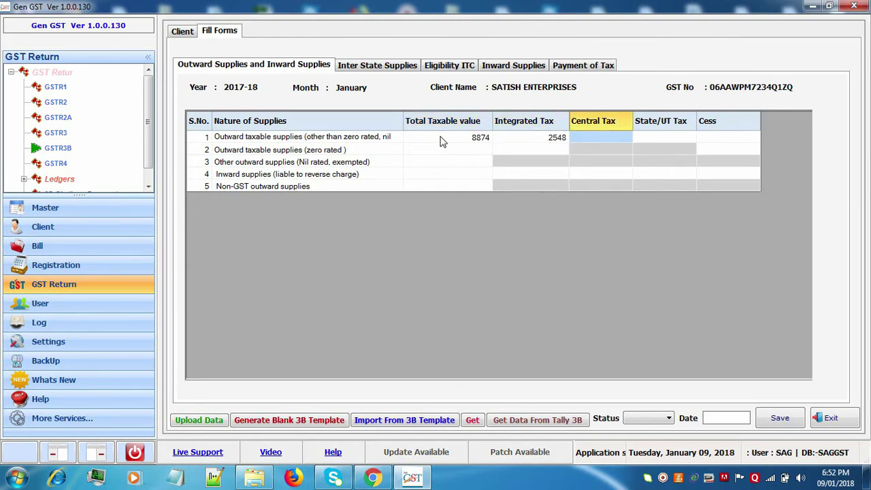
type("548")
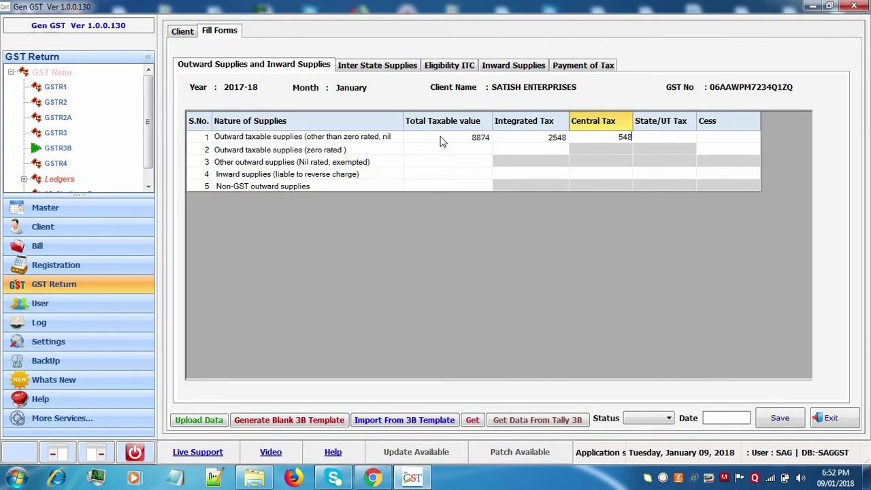
key("Tab")
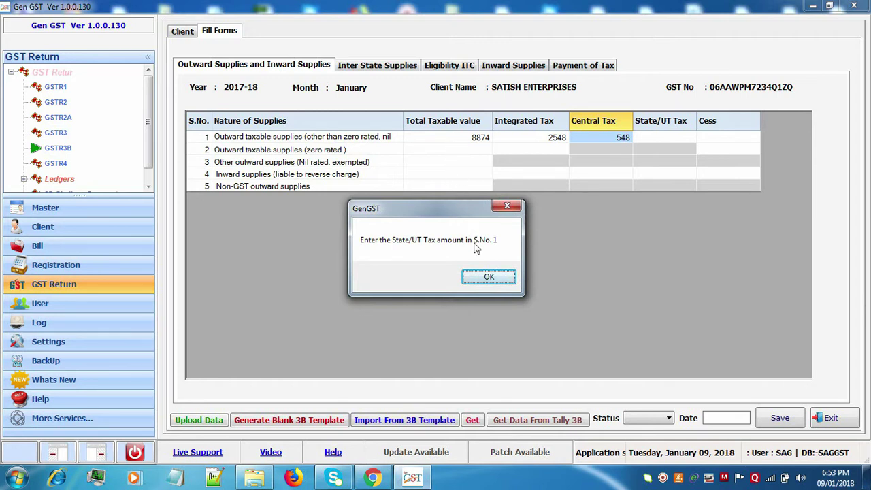
left_click(497, 281)
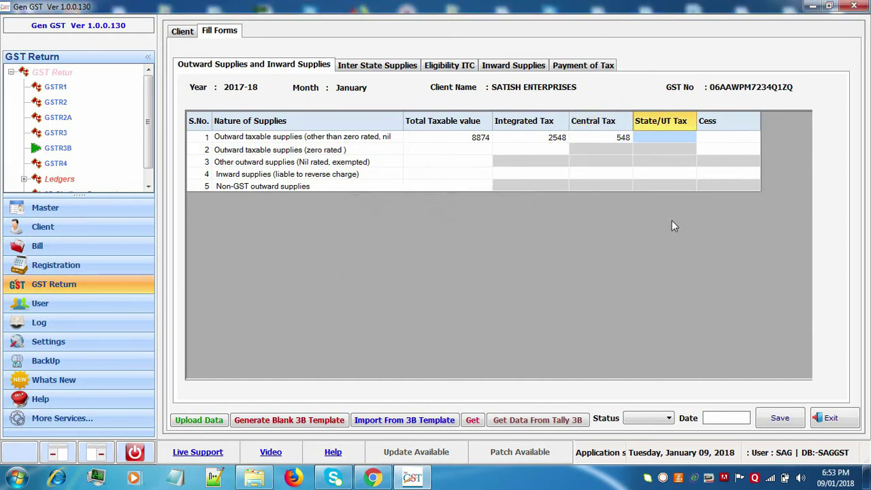
type("548")
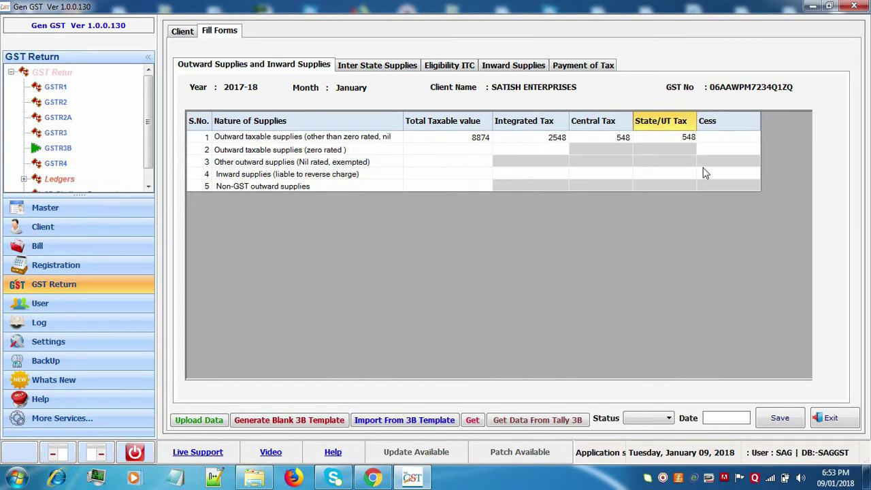
key("Tab")
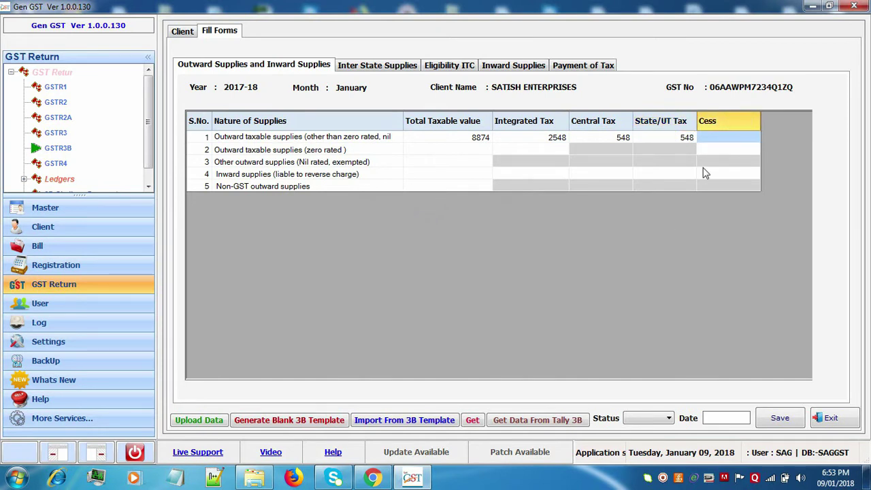
type("54")
key("Tab")
key("Tab")
key("Tab")
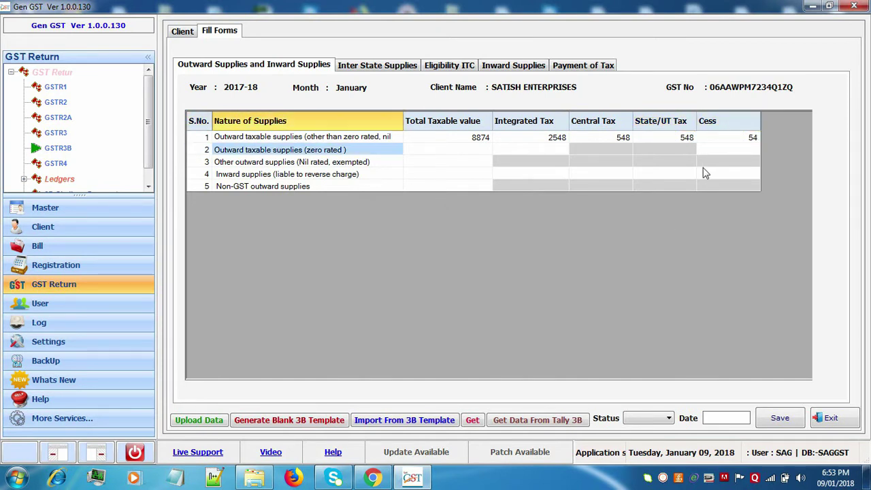
Fill row 2 with taxable 254, integrated 458, cess 554, and row 3 with 478.
type("254")
key("Tab")
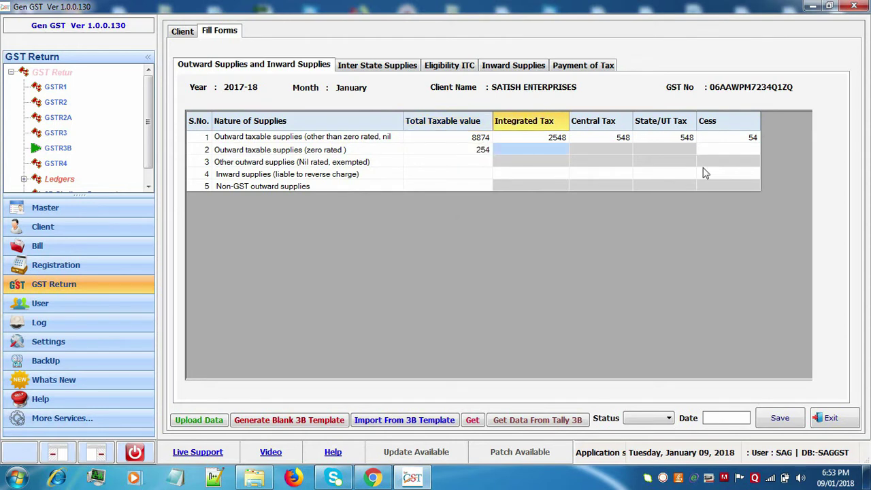
type("458")
key("Tab")
key("Tab")
key("Tab")
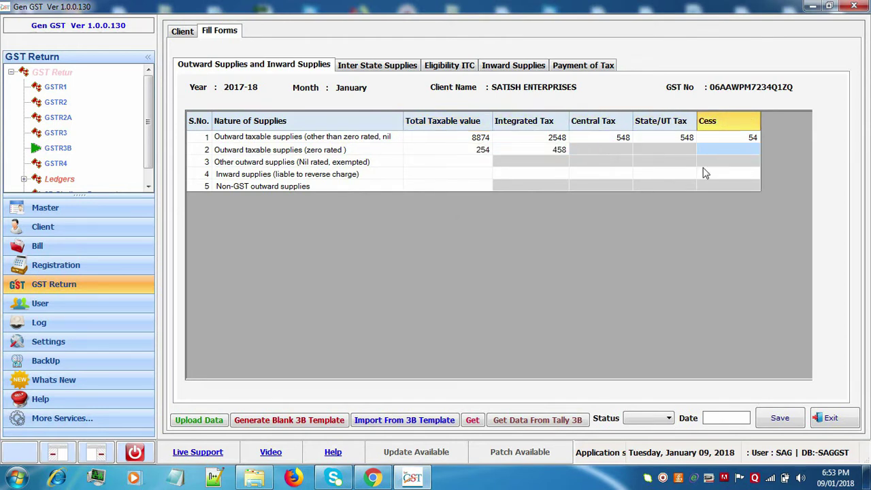
type("554")
key("Tab")
key("Tab")
key("Tab")
type("478")
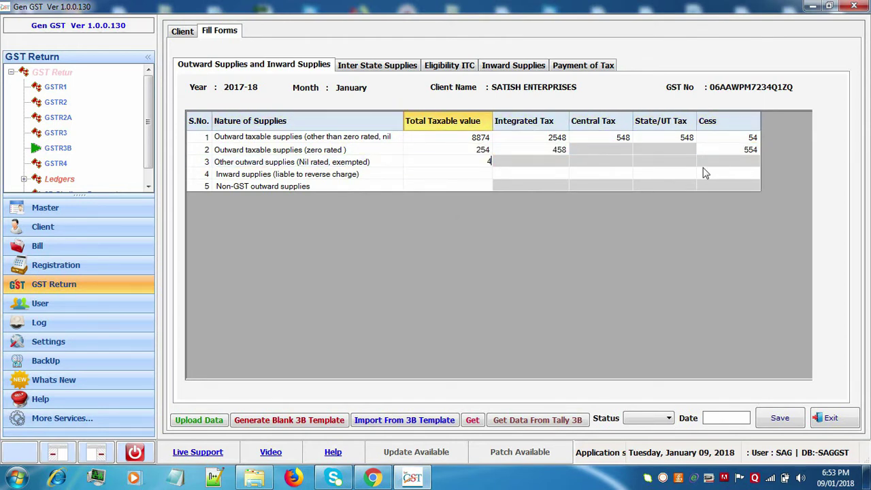
key("Tab")
key("Tab")
key("Tab")
key("Tab")
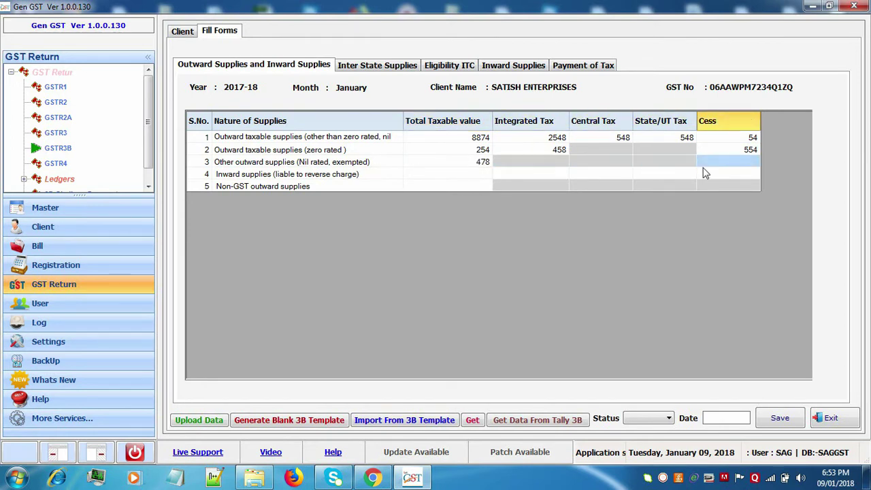
key("Tab")
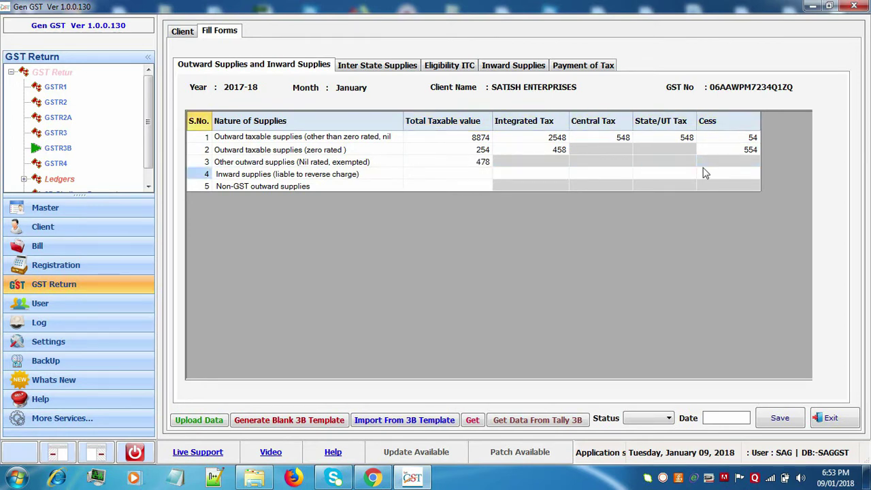
Fill reverse-charge row 4: taxable 787, integrated 588, central 445, state 445, cess 57.
key("Tab")
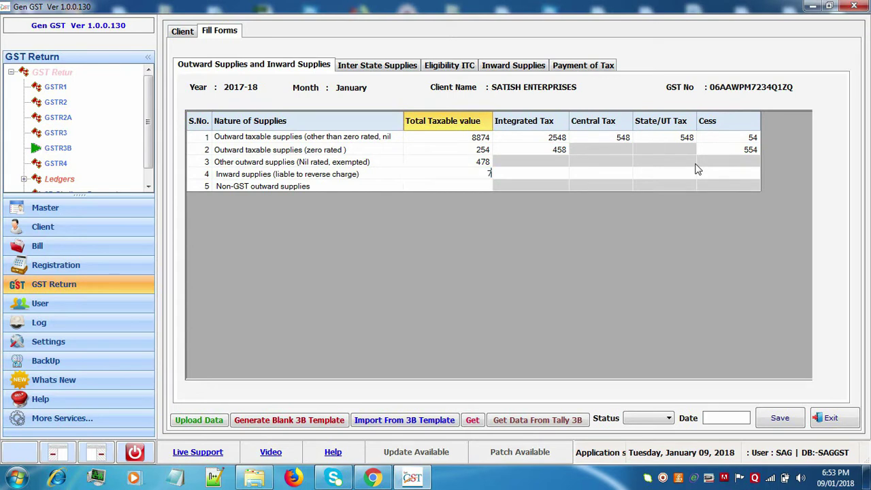
type("787")
key("Tab")
type("588")
key("Tab")
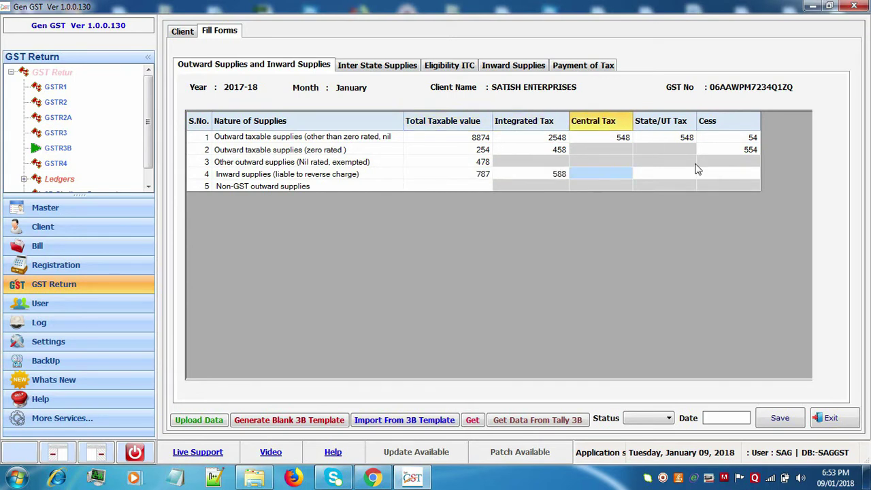
type("445")
key("Tab")
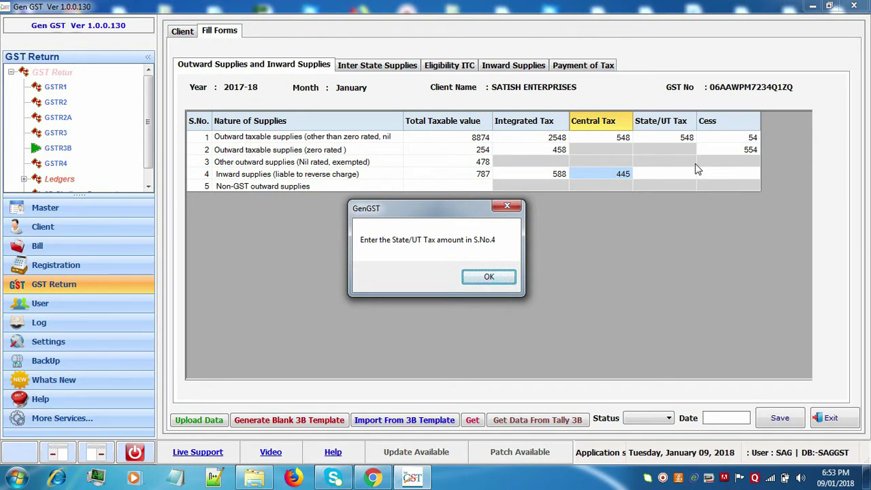
left_click(497, 279)
type("445")
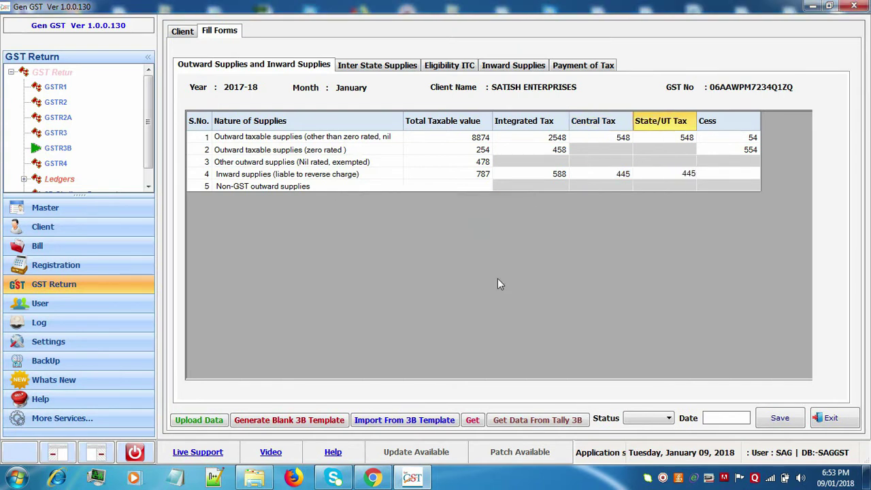
key("Tab")
type("57")
key("Tab")
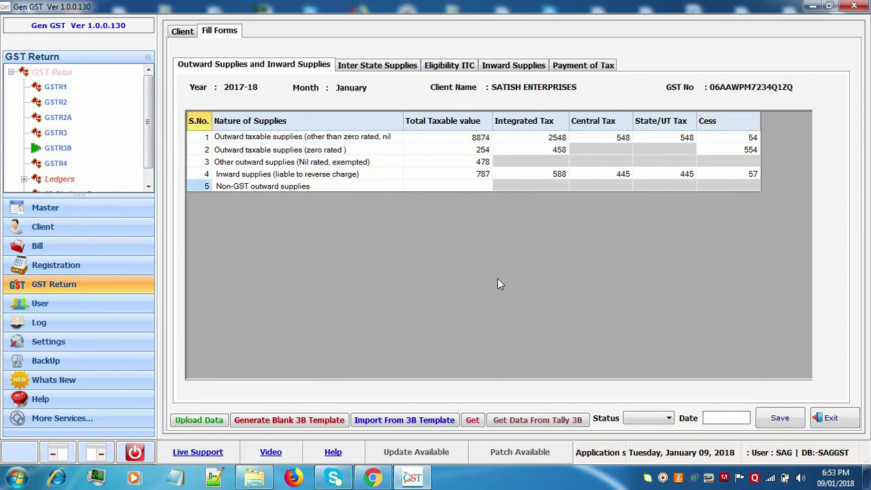
Enter non-GST outward supplies of 25 in row 5 and save the table.
key("Tab")
type("25")
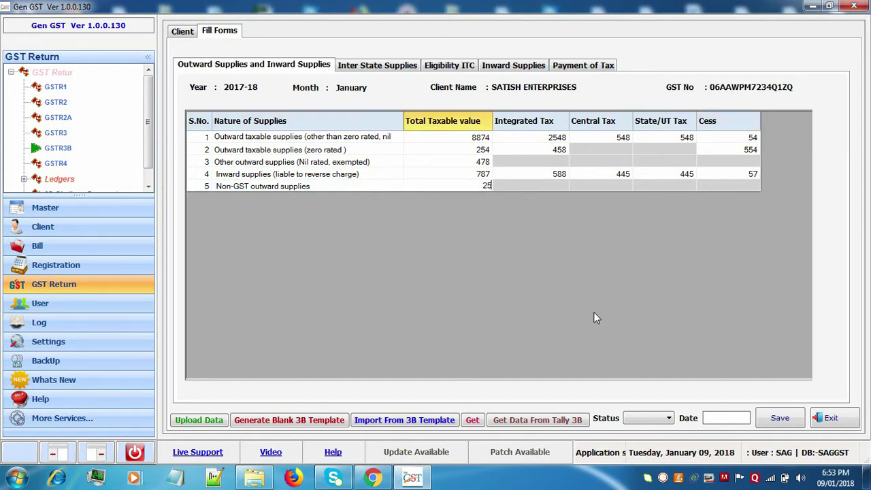
left_click(780, 419)
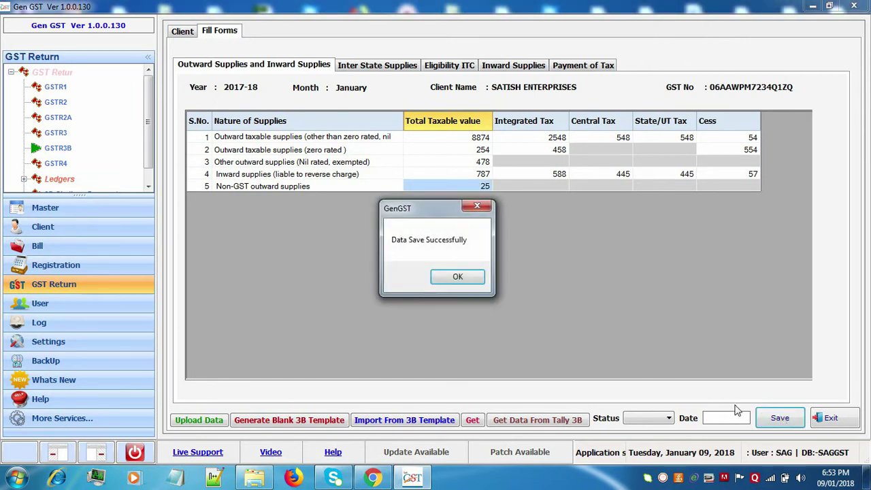
Start a new inter-state supply to Unregistered Persons with place of supply Dadra & Nagar Haveli.
left_click(458, 277)
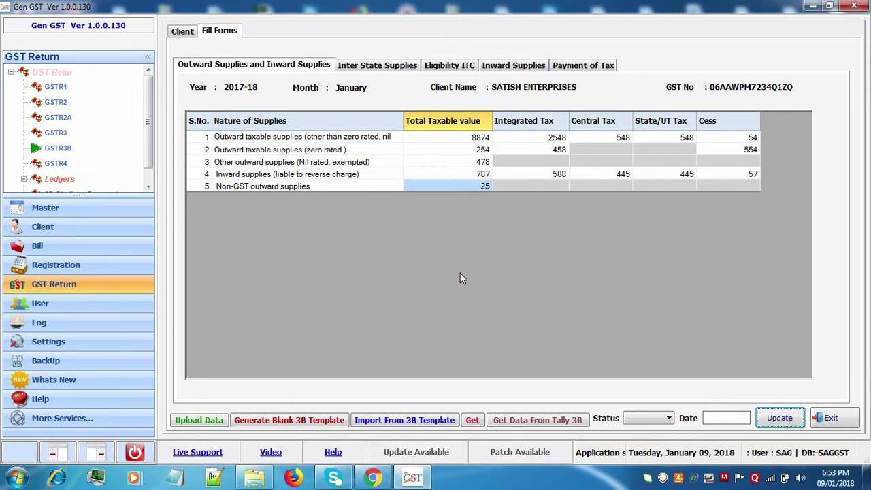
left_click(361, 68)
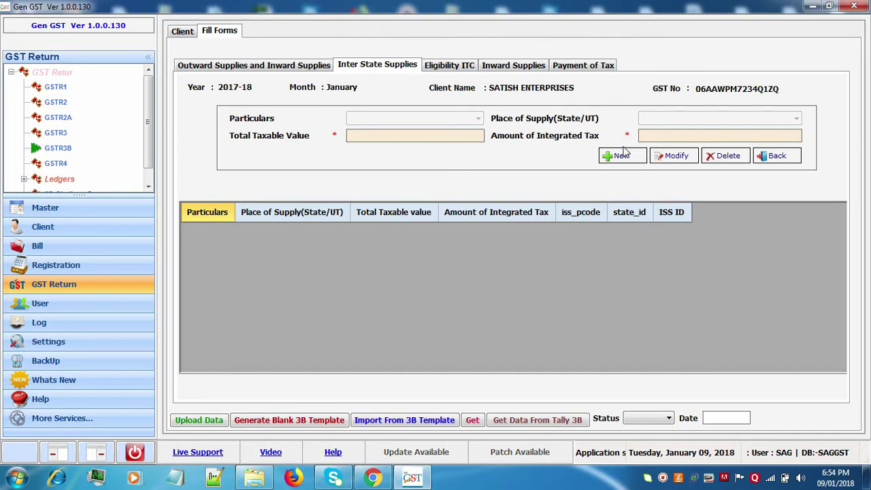
left_click(625, 156)
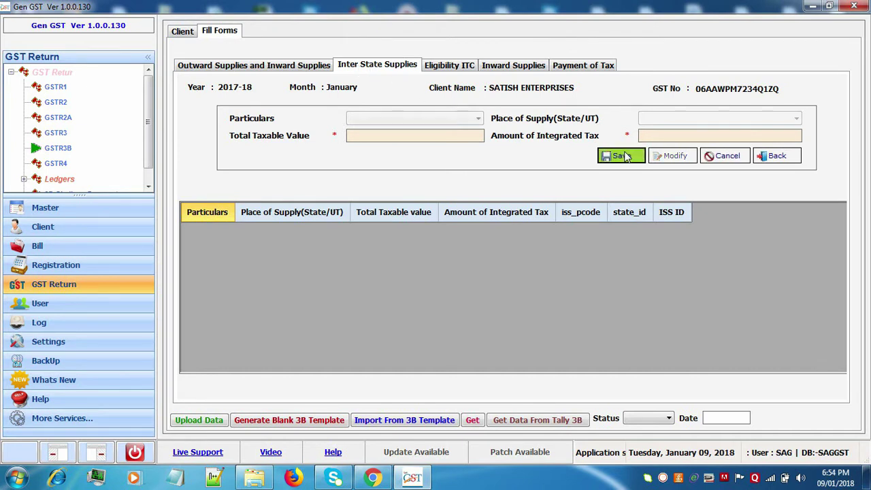
left_click(466, 124)
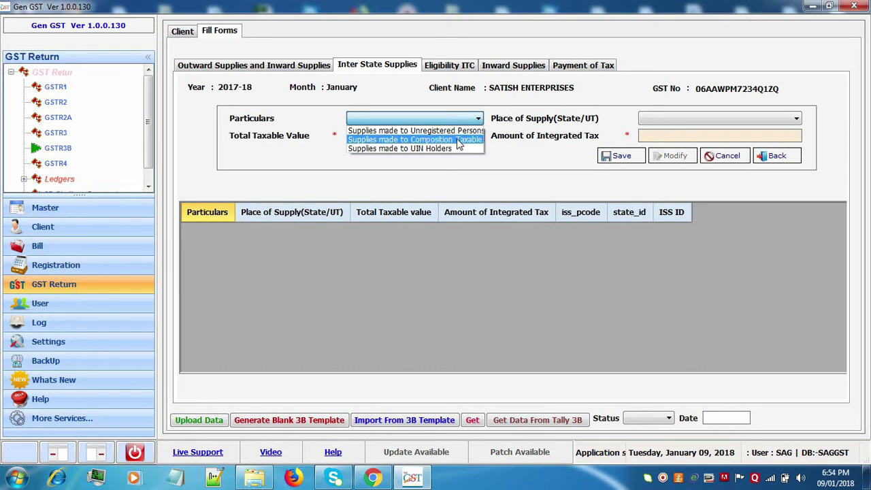
left_click(460, 130)
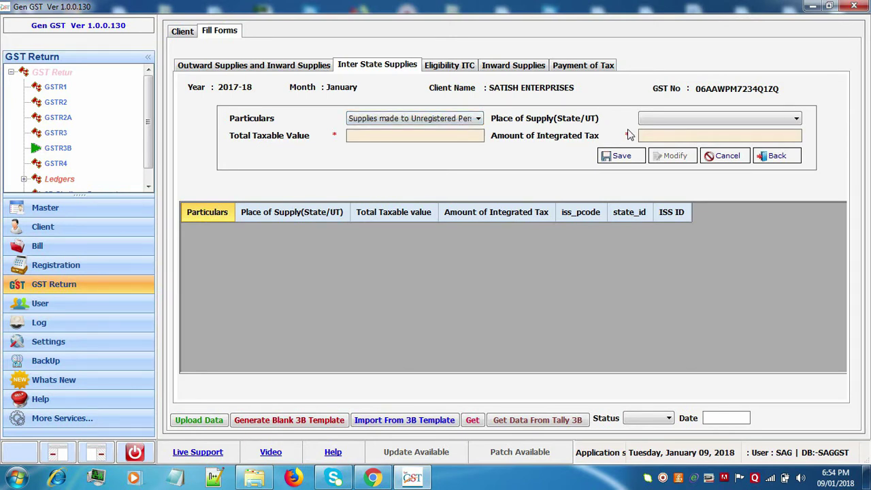
left_click(669, 117)
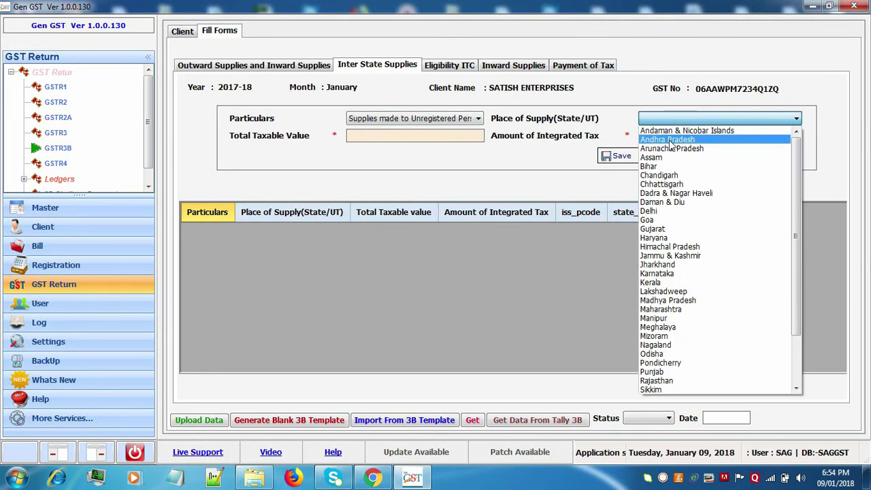
left_click(672, 193)
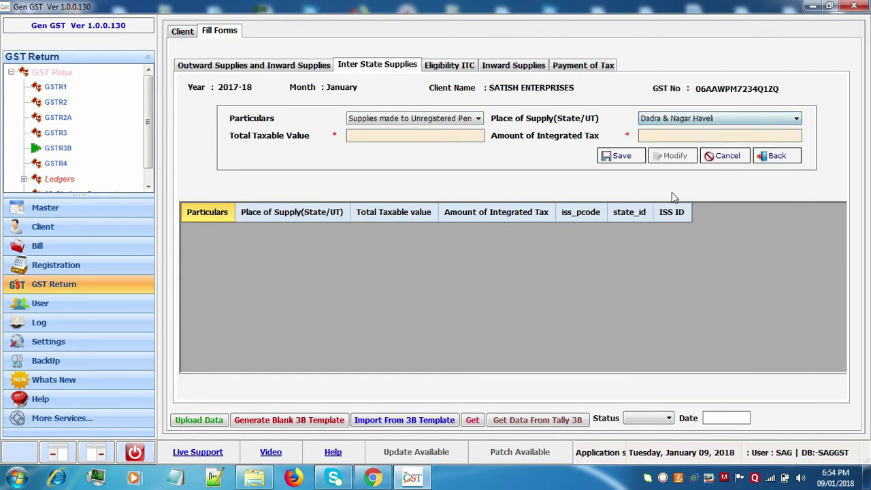
Enter taxable 547 and integrated tax 78556, save, accept the rejection, and return to outward supplies.
left_click(478, 137)
type("547")
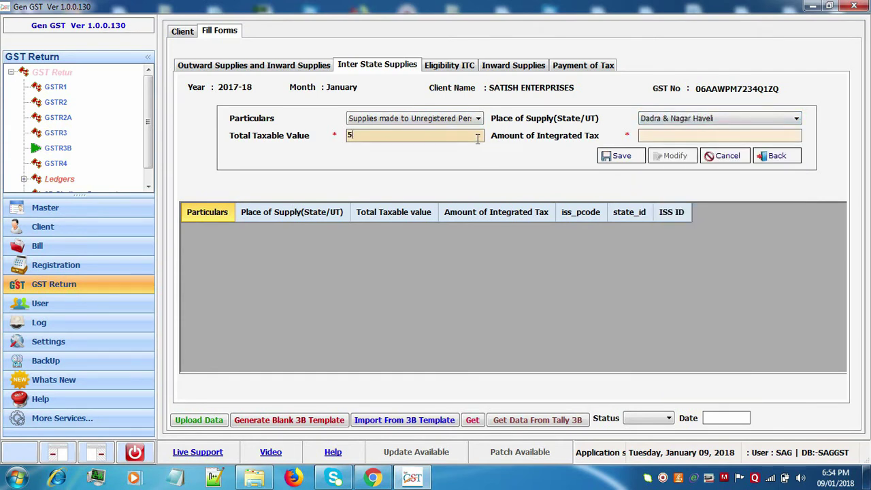
left_click(665, 137)
type("78556")
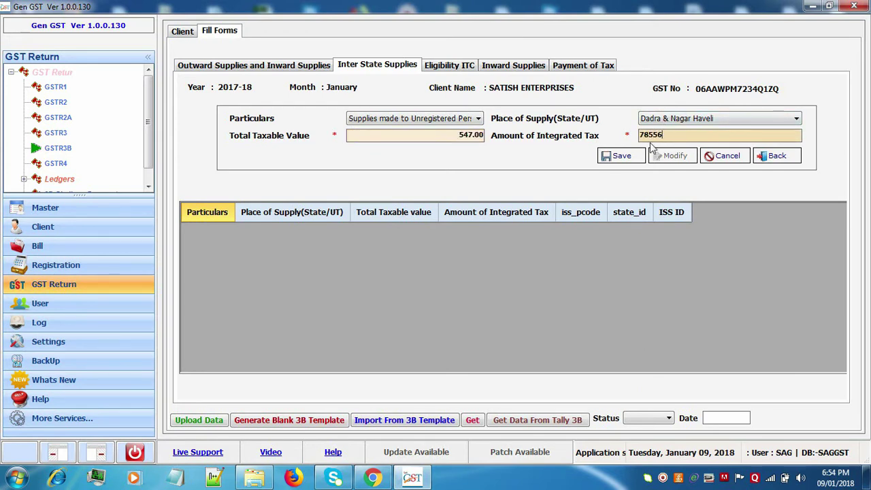
left_click(633, 156)
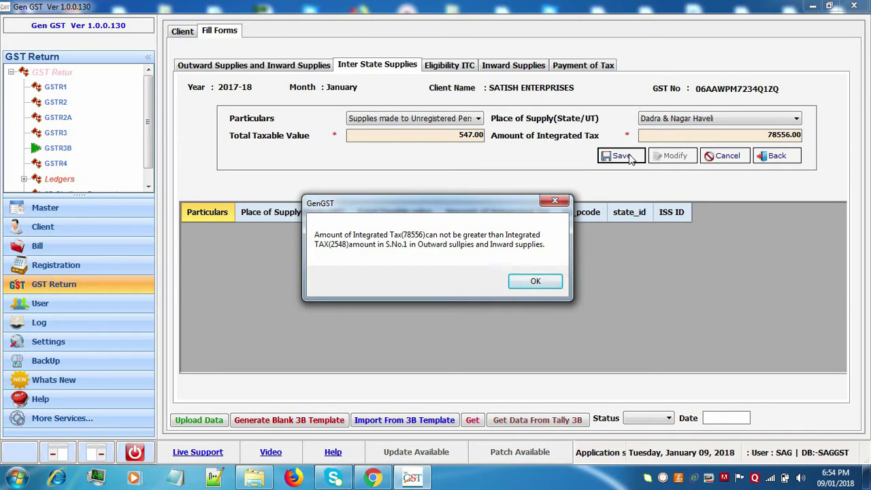
left_click(537, 282)
left_click(203, 66)
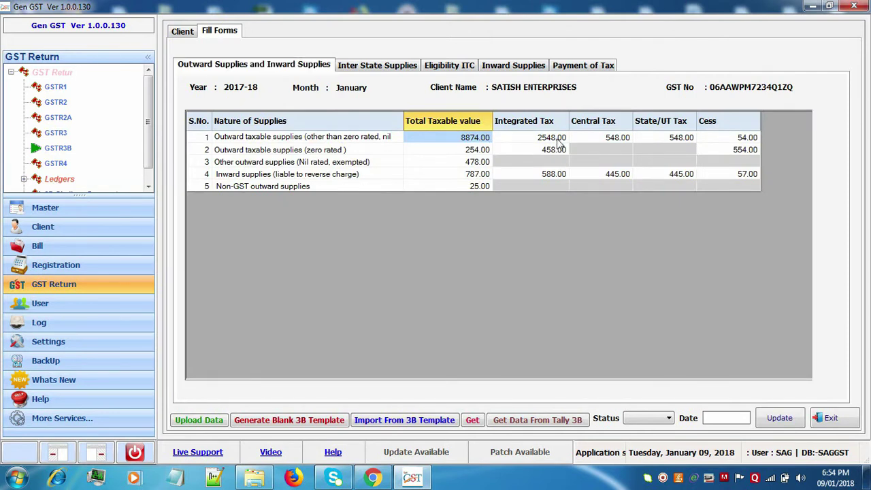
left_click(557, 140)
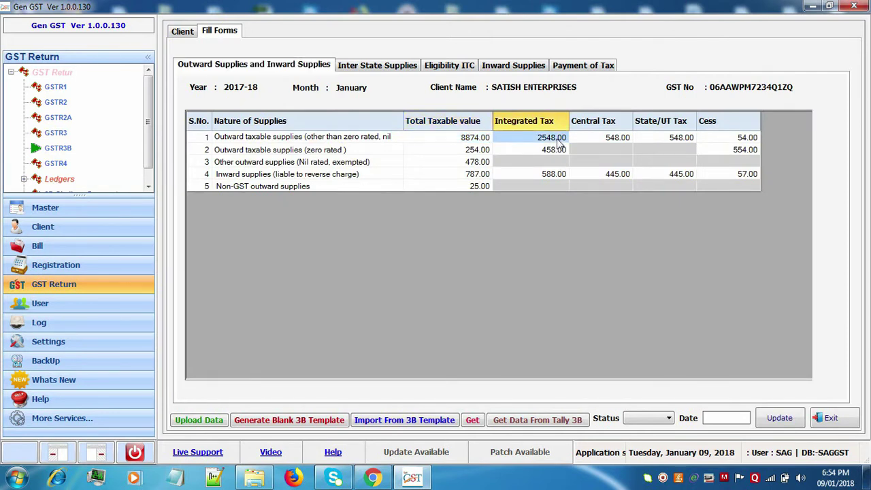
Add an inter-state supply to composition taxable persons in Daman & Diu: taxable 488, integrated 1500.
left_click(391, 65)
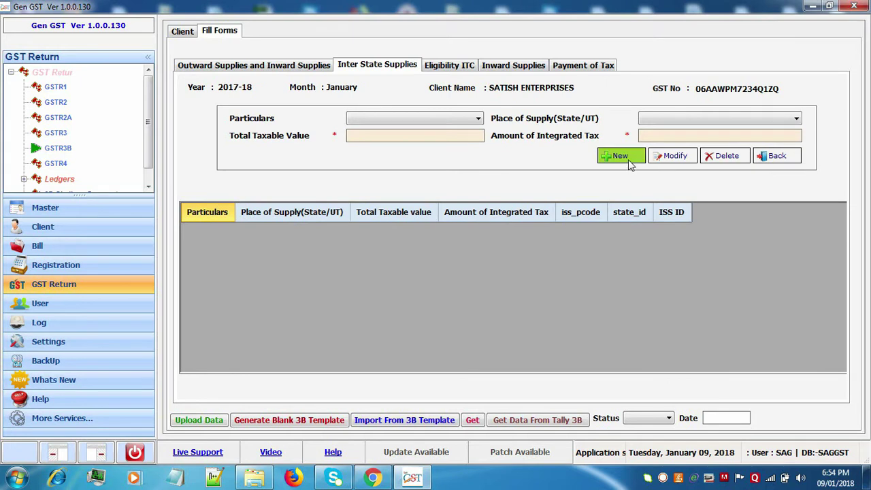
left_click(618, 156)
left_click(418, 119)
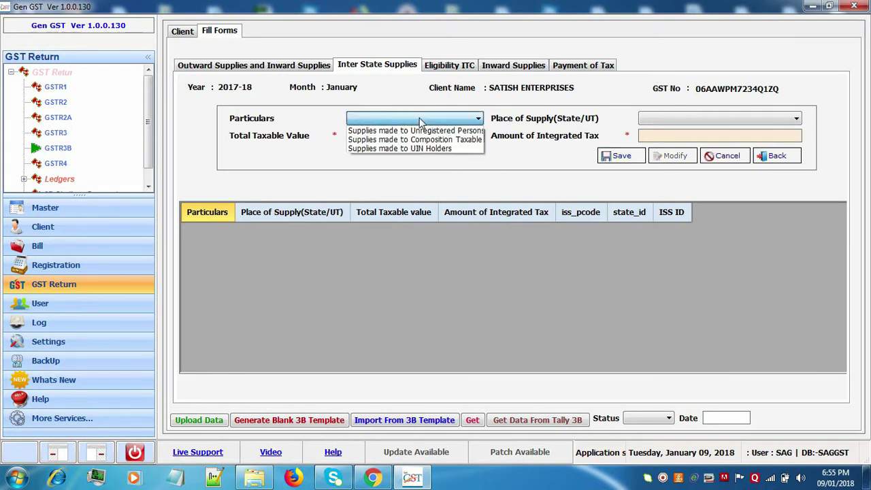
left_click(413, 135)
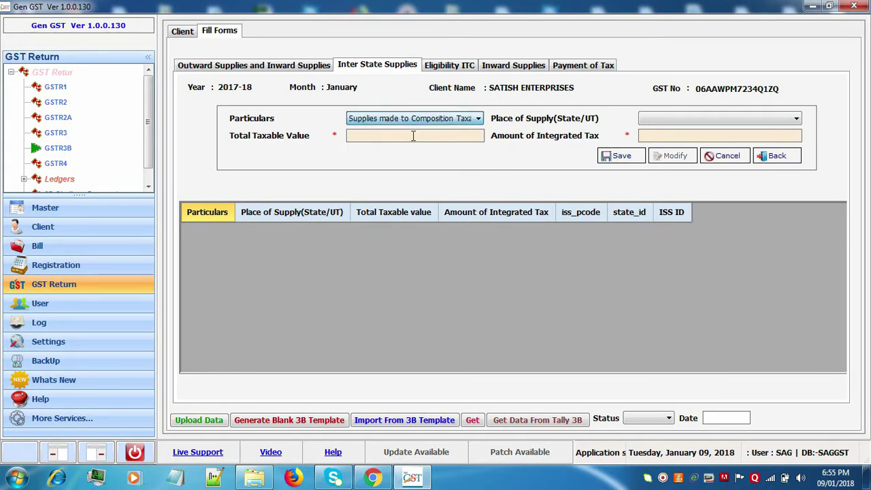
left_click(780, 120)
left_click(749, 202)
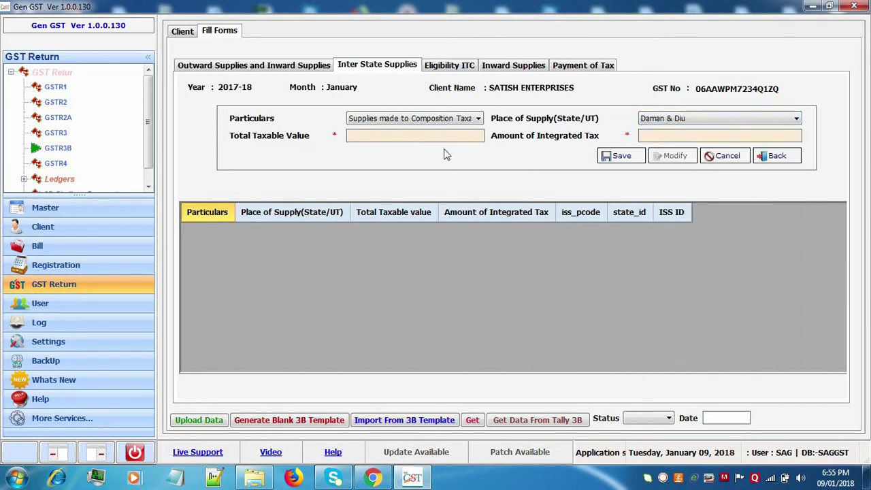
left_click(439, 137)
type("488")
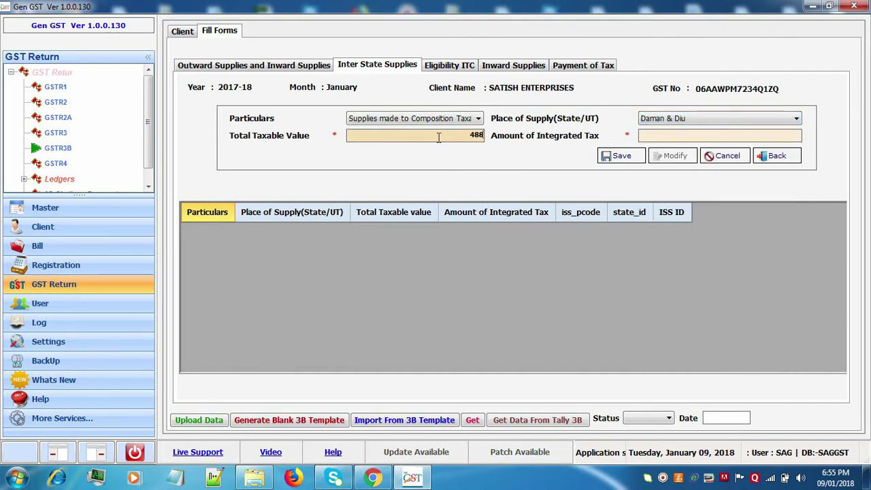
left_click(641, 134)
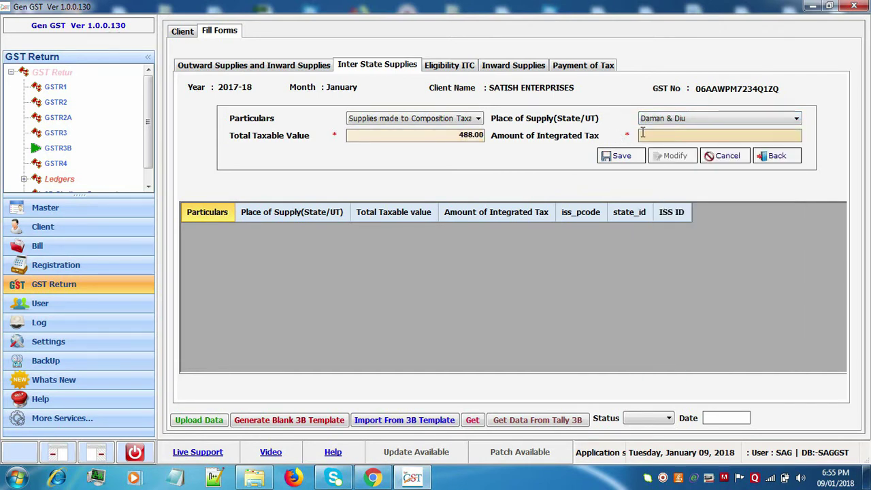
type("1500")
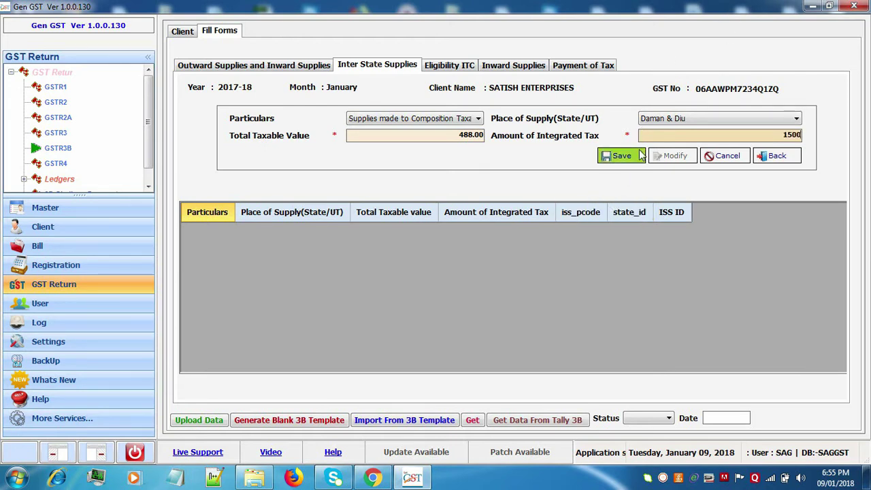
left_click(639, 156)
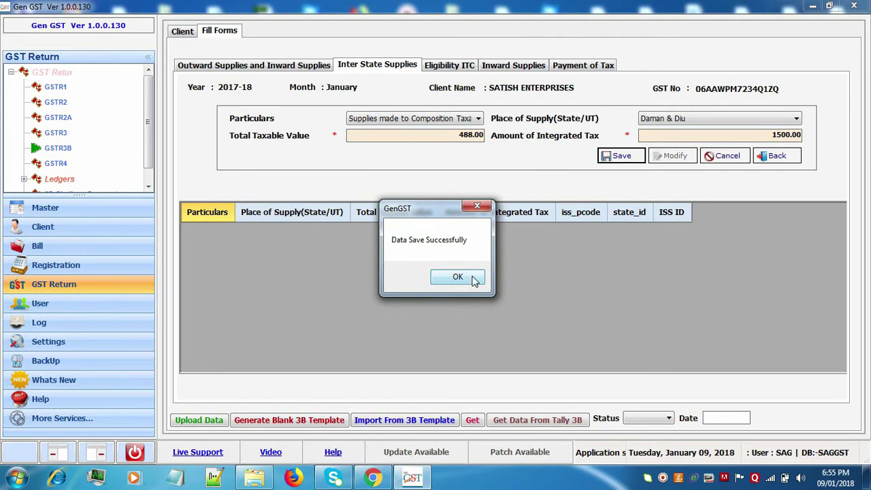
left_click(457, 277)
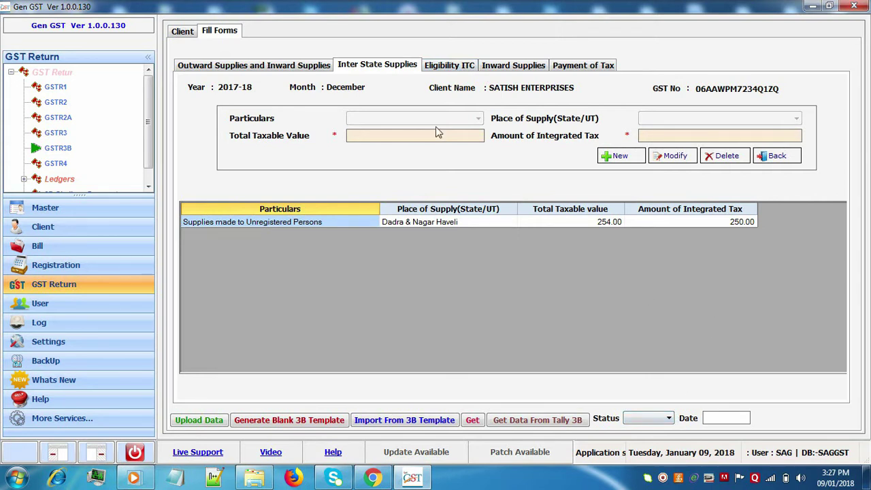
Import reverse-charge ITC of 2554 integrated, 899 central, 899 state and 254 cess into Eligibility ITC.
left_click(438, 71)
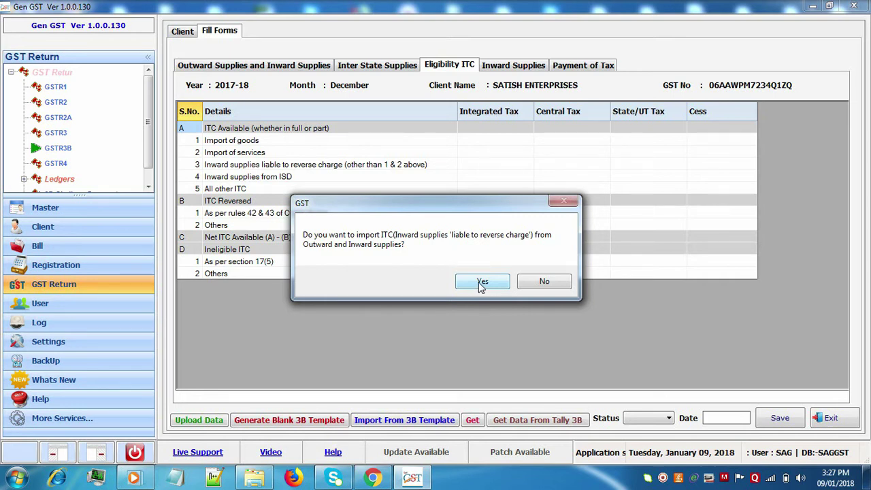
left_click(479, 282)
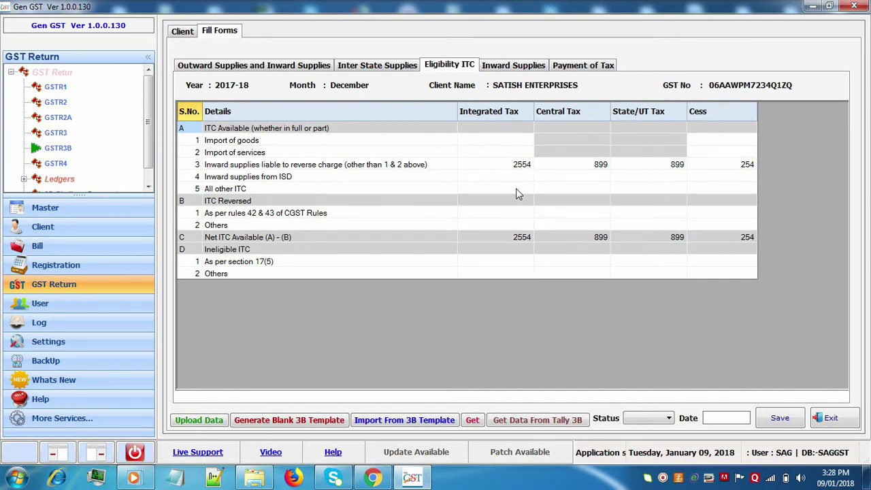
Enter All other ITC of 2548 integrated, 258 central, 892 state and 552 cess, then save.
left_click(517, 189)
type("2548")
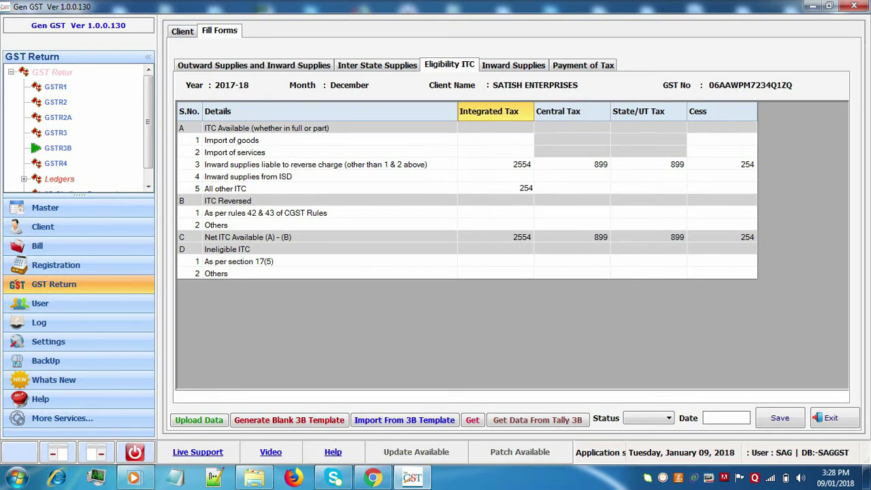
left_click(577, 189)
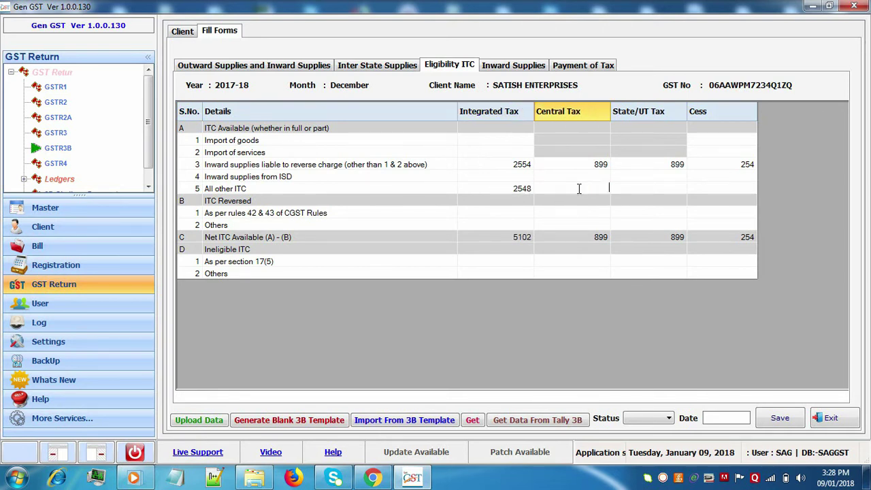
type("258")
key("Tab")
type("892")
key("Tab")
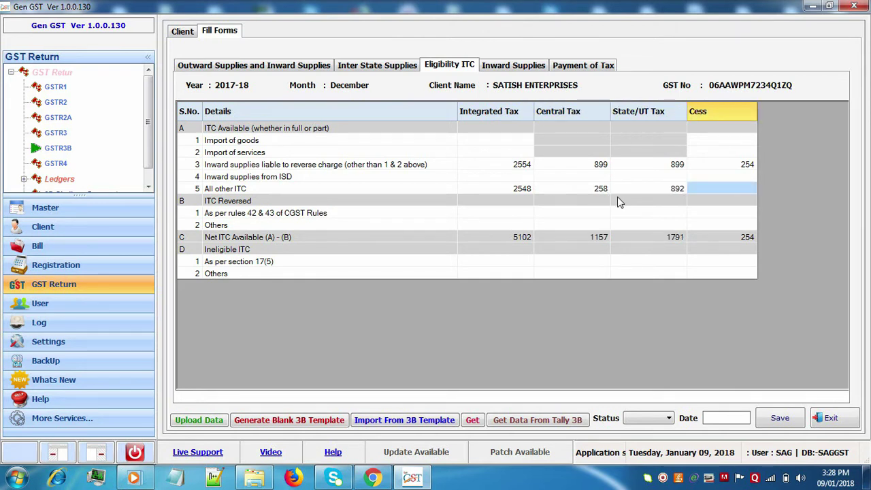
type("552")
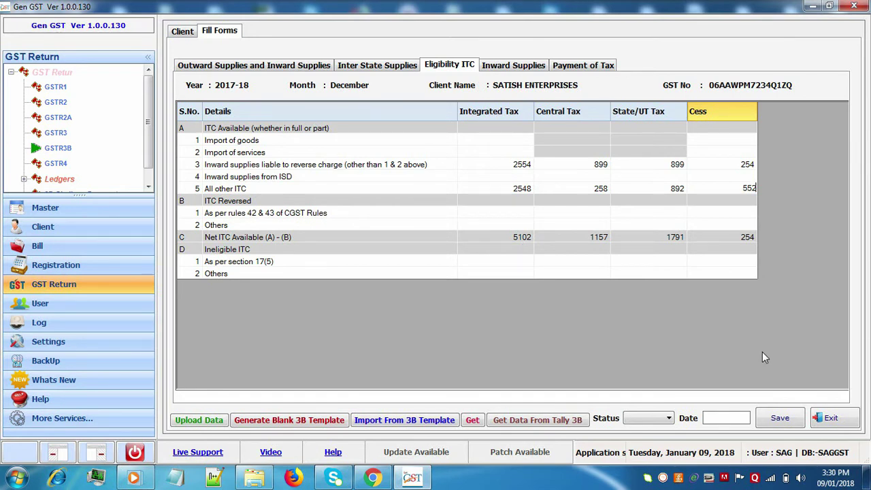
left_click(799, 420)
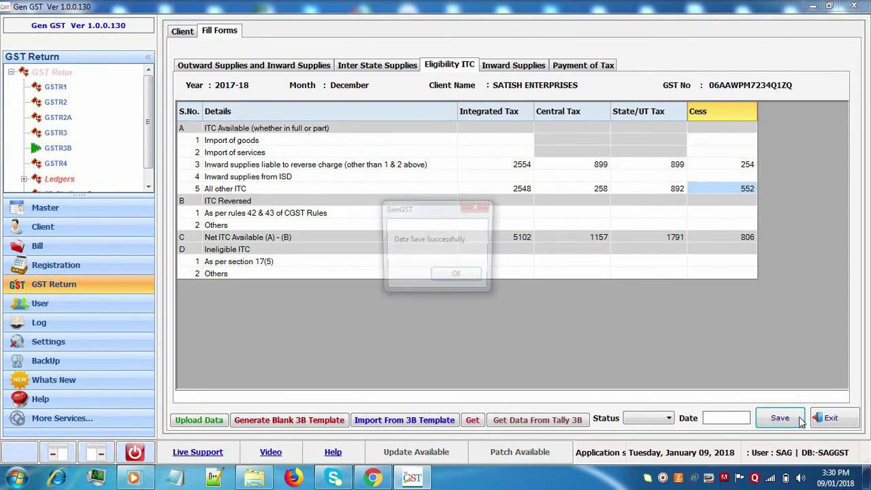
left_click(458, 277)
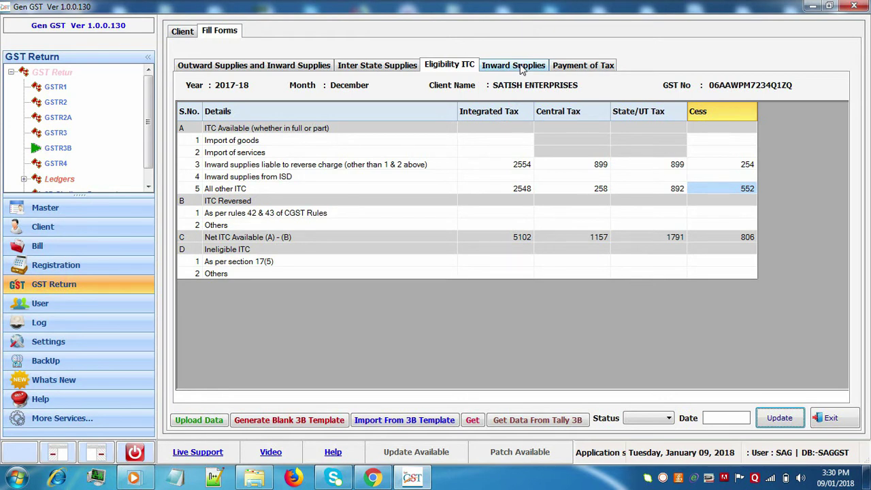
Save inward supplies: composition/exempt/nil 2548 inter-state, 552 intra-state; non-GST 224 and 562.
left_click(518, 67)
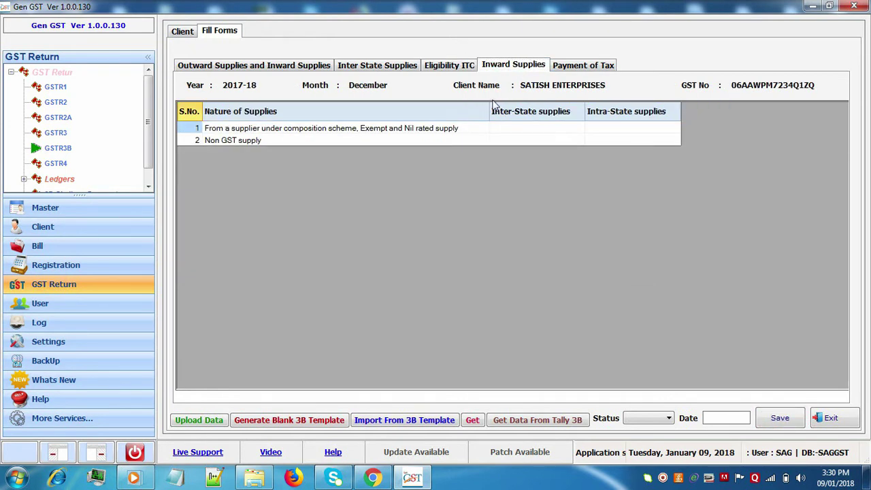
left_click(513, 129)
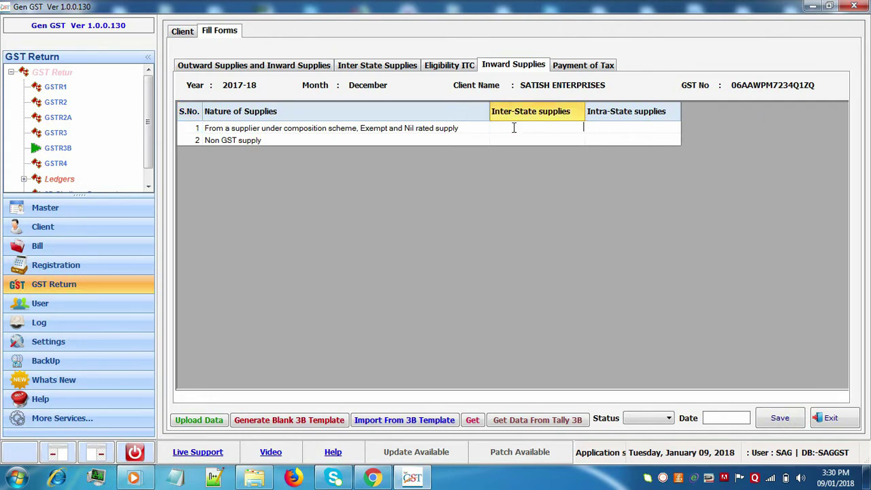
type("2548")
key("Tab")
type("552")
key("Tab")
key("Tab")
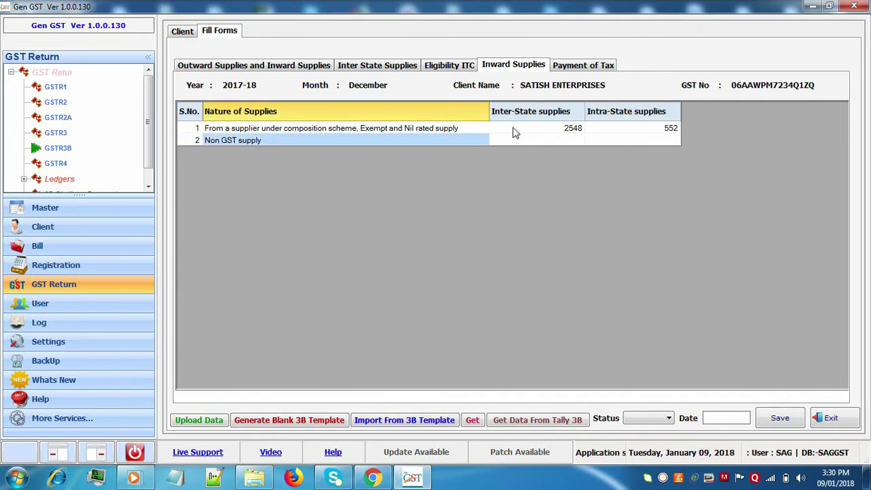
key("Tab")
type("224")
key("Tab")
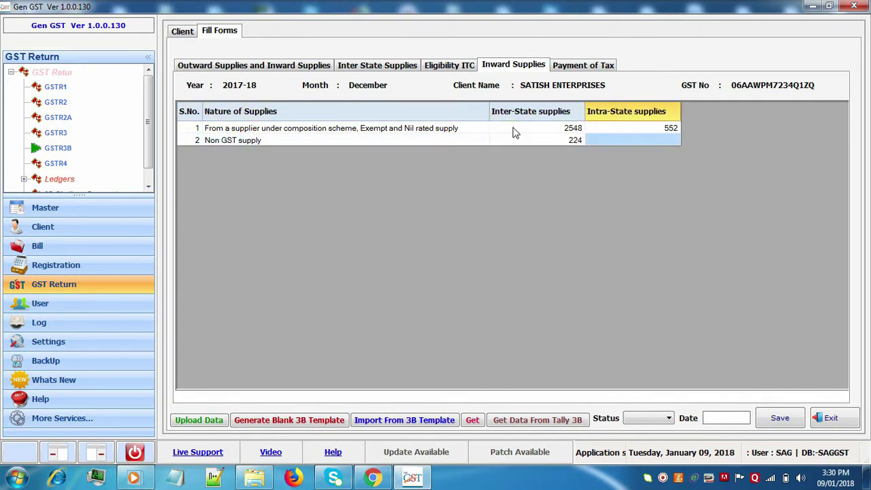
type("562")
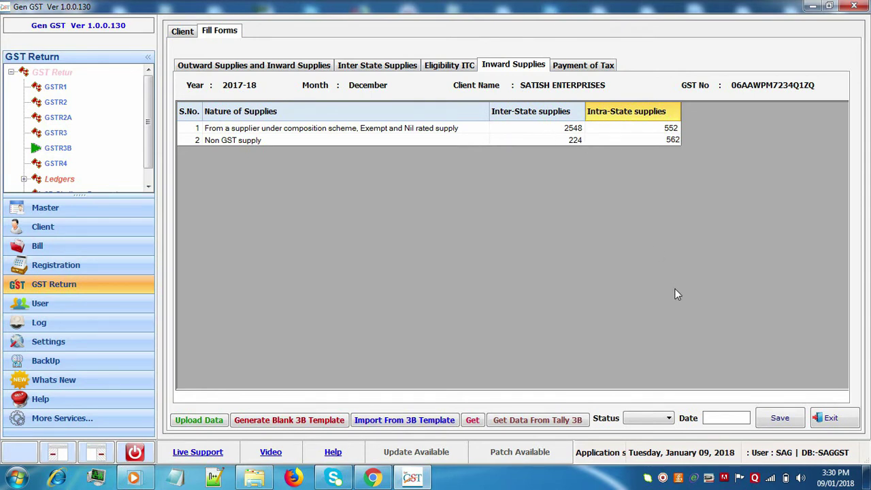
left_click(782, 421)
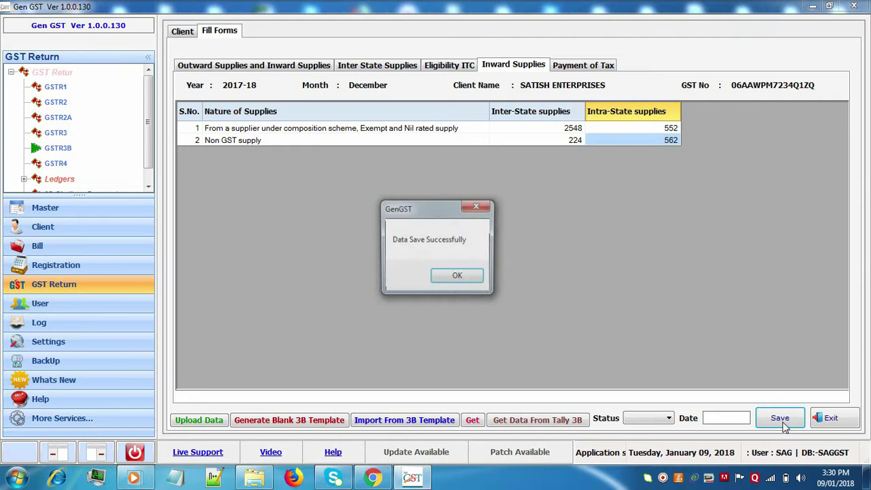
left_click(455, 283)
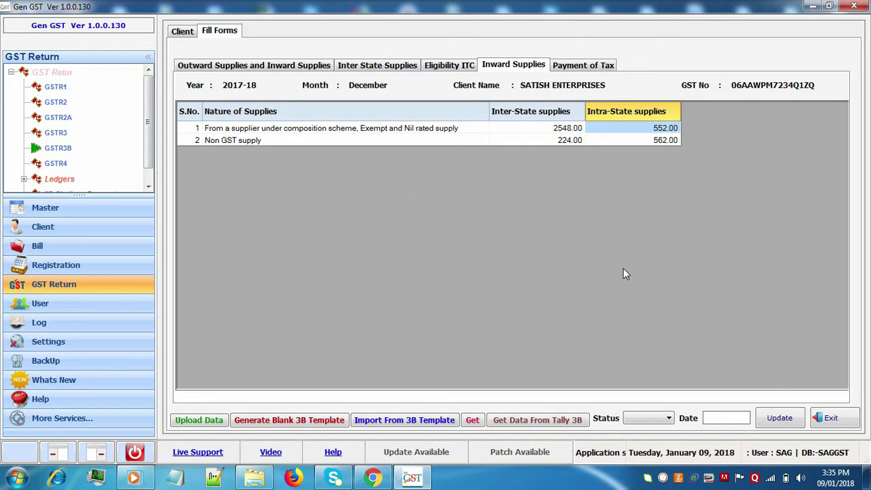
Download the latest ledger balances into Payment of Tax, entering the portal captcha.
left_click(587, 66)
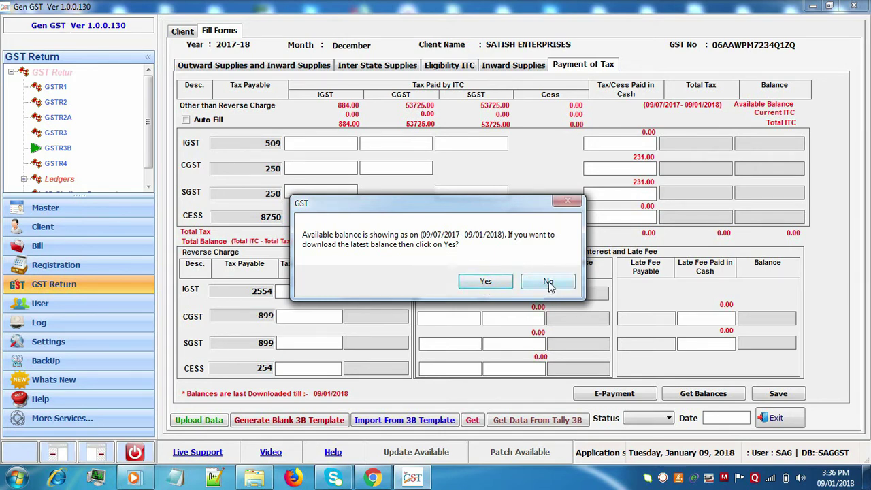
left_click(500, 287)
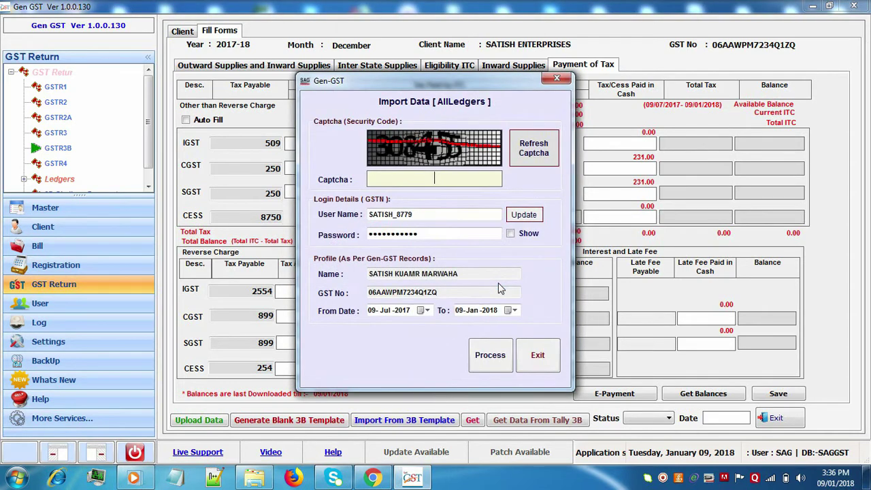
type("308455")
left_click(494, 365)
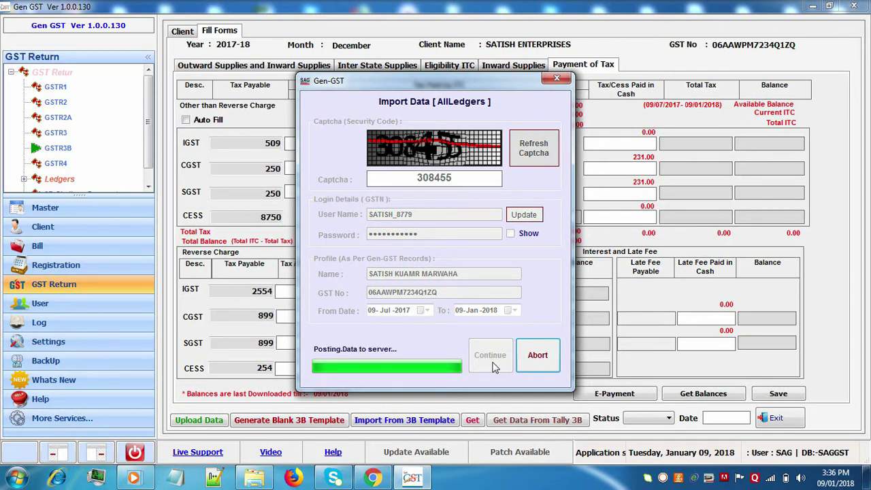
left_click(495, 368)
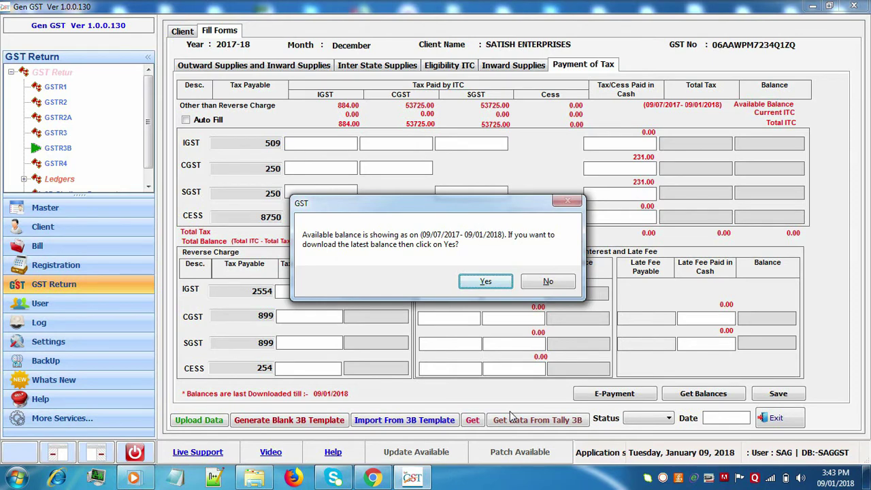
Decline re-downloading the latest balance to keep the current ITC of 5102, 1157, 1791 and 806.
left_click(545, 283)
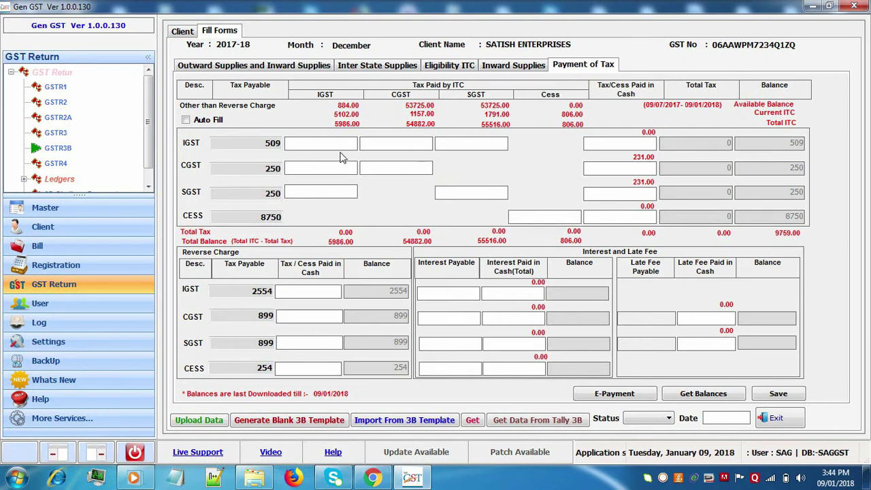
Auto-fill tax payments from available credit and save them, accepting the 7944 cess still pending.
left_click(187, 120)
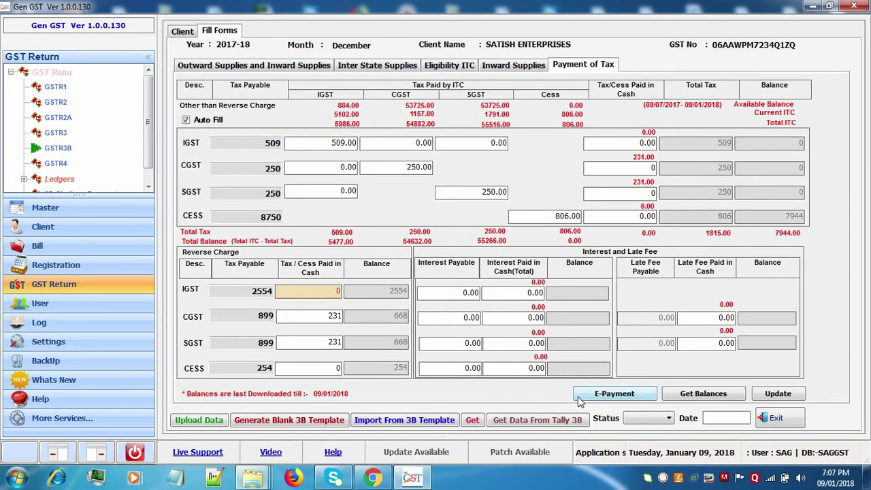
left_click(769, 395)
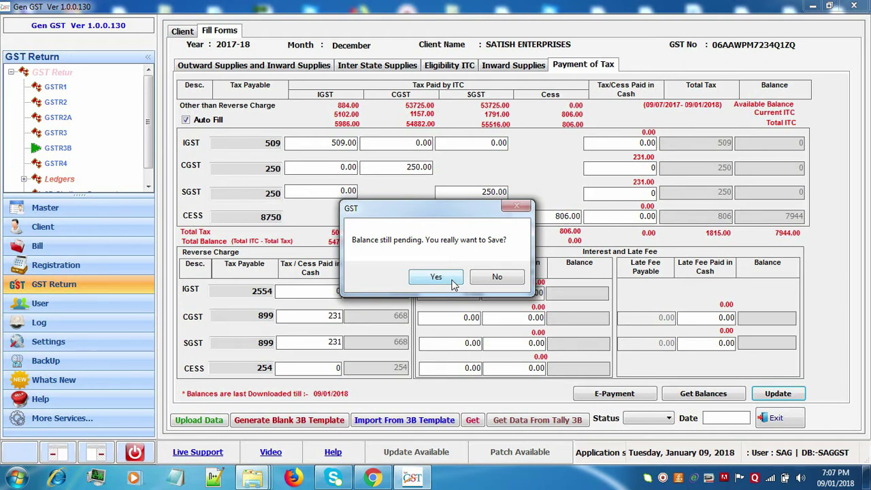
left_click(435, 277)
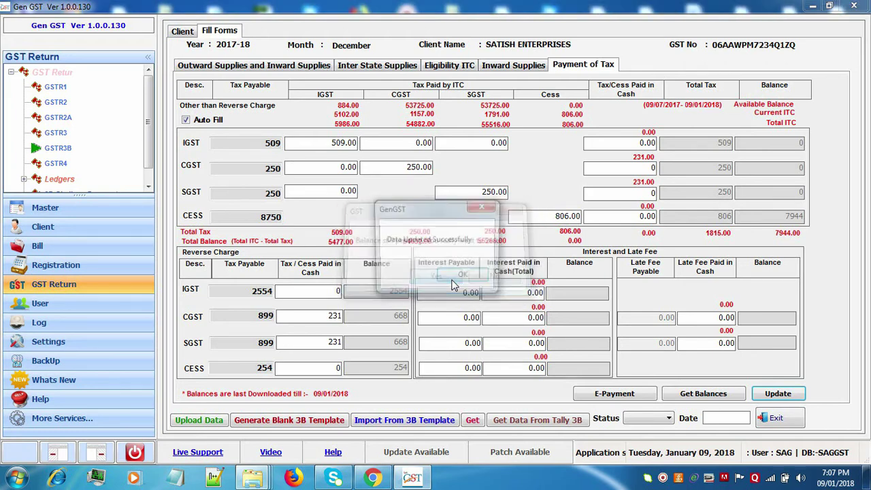
left_click(455, 281)
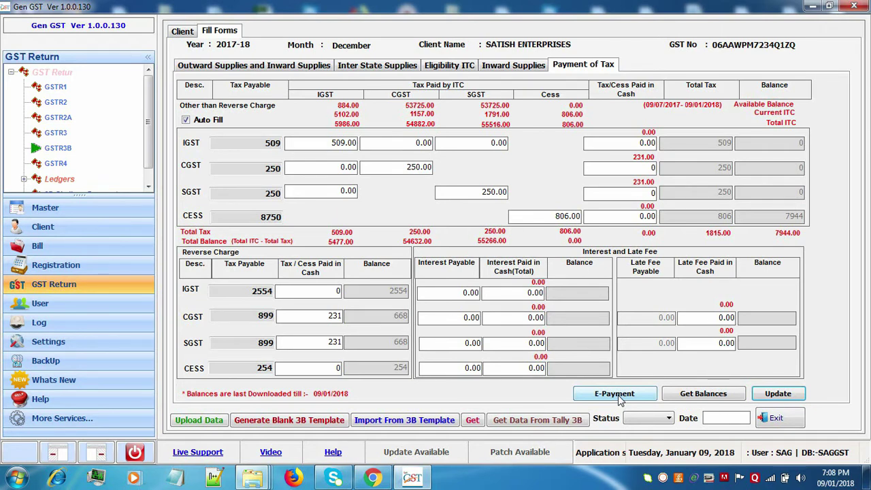
Save a 12088 E-Payment challan through SYNDICATE BANK, then close the EPayment window.
left_click(614, 394)
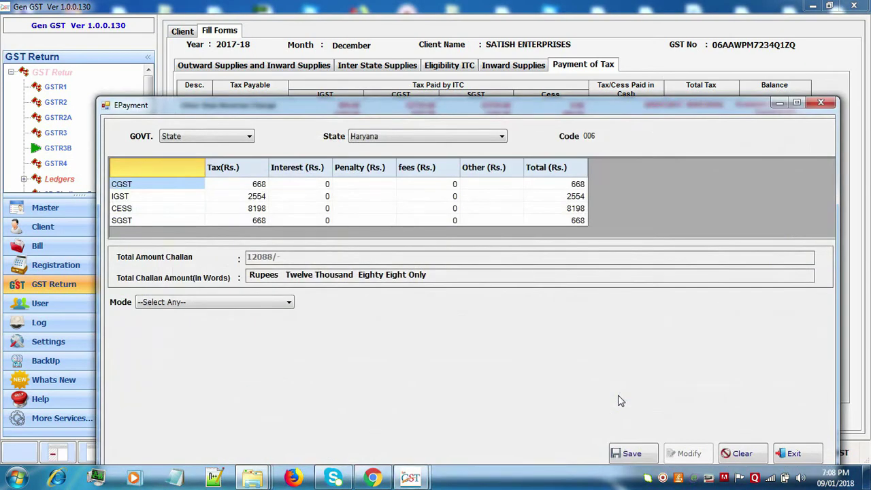
left_click_drag(538, 106, 534, 12)
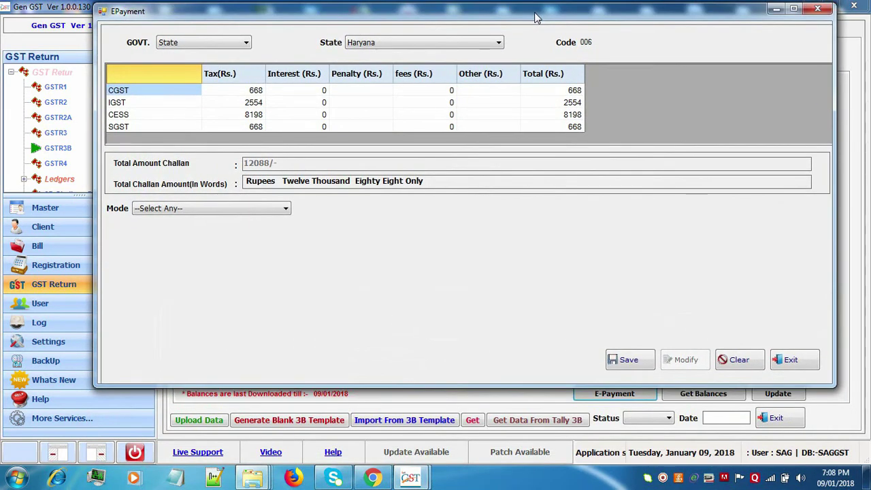
left_click(287, 209)
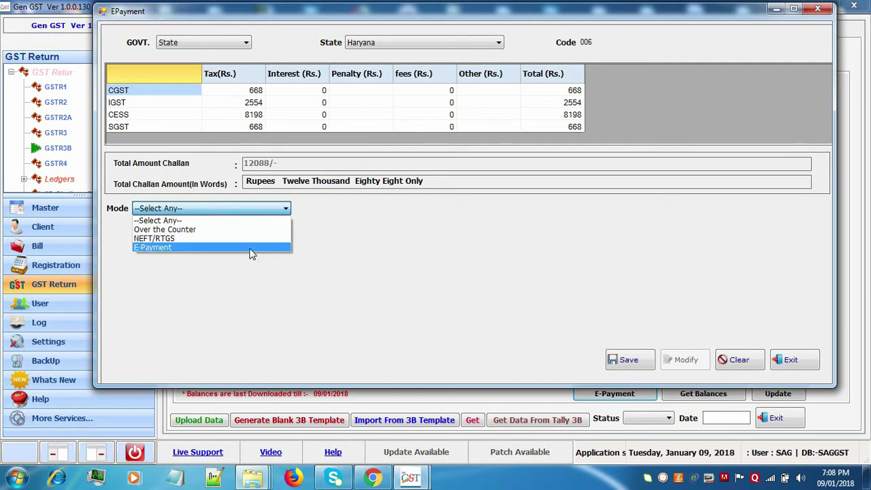
left_click(250, 251)
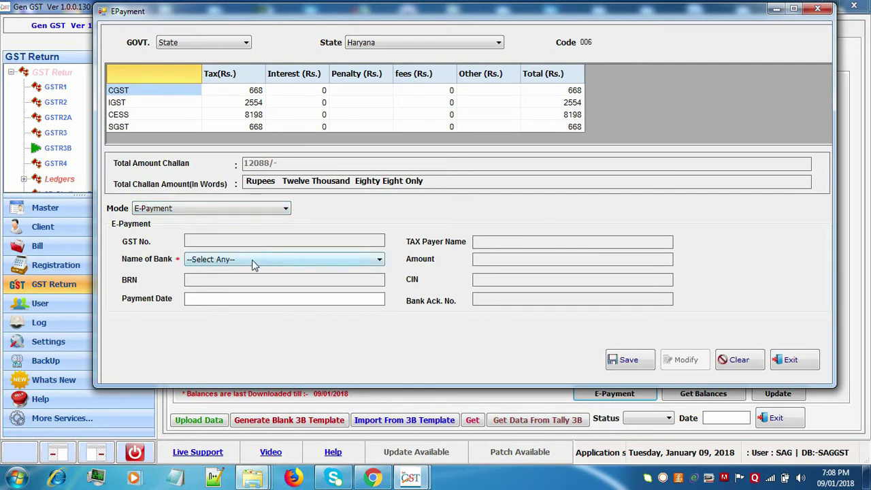
left_click(252, 262)
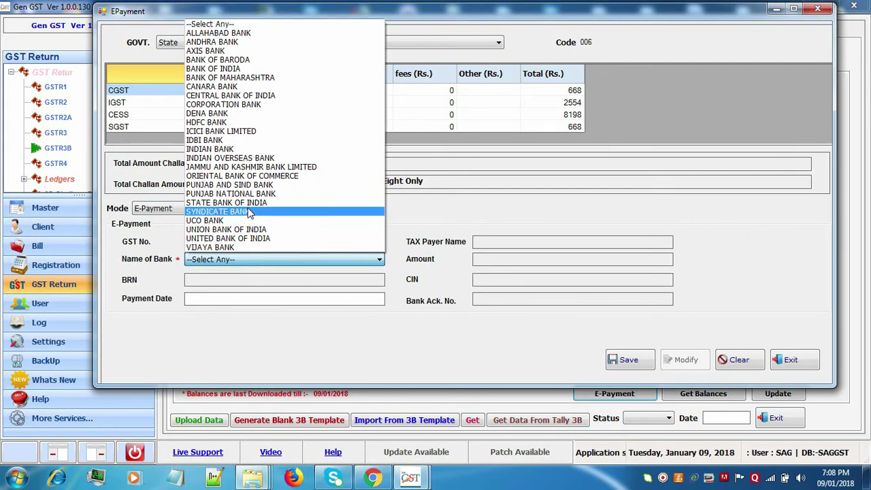
left_click(248, 211)
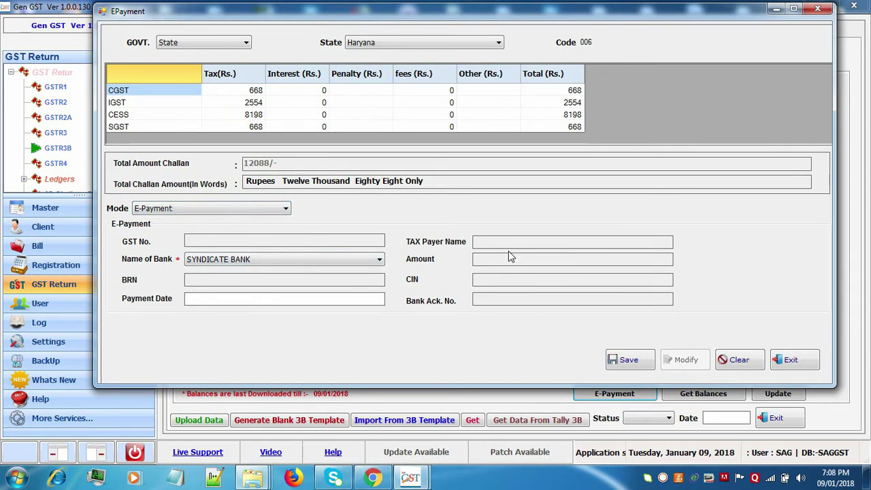
left_click(621, 359)
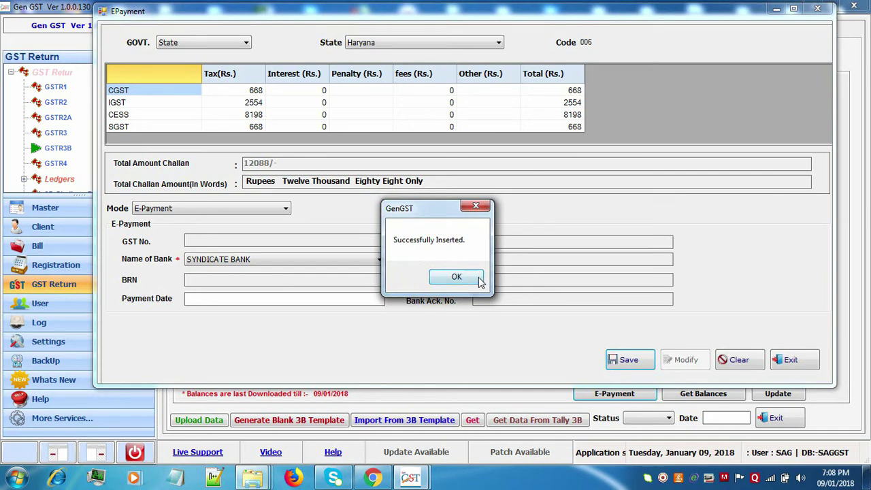
left_click(479, 277)
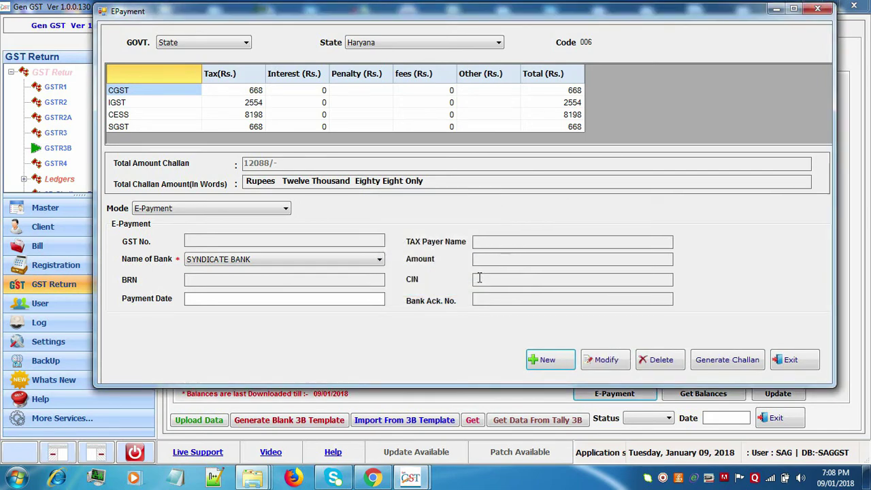
left_click(780, 360)
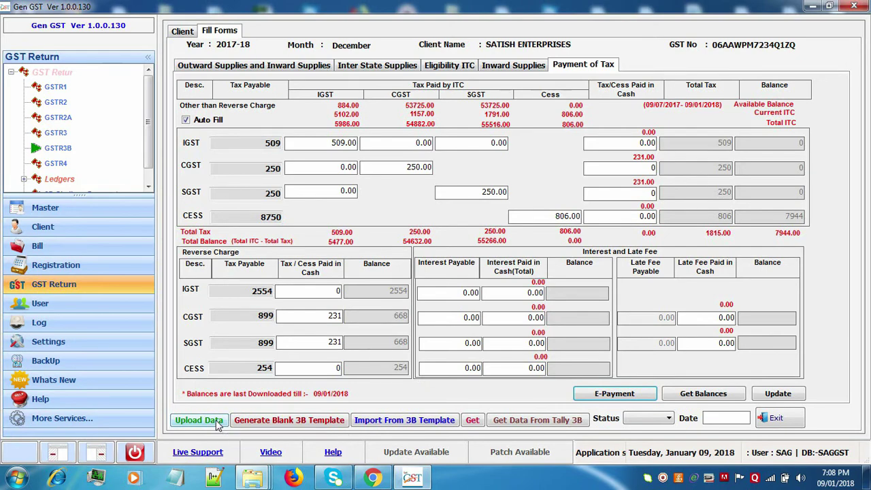
Start the December data upload, passing the filing questionnaire and the 12088 balance-pending warning.
left_click(218, 422)
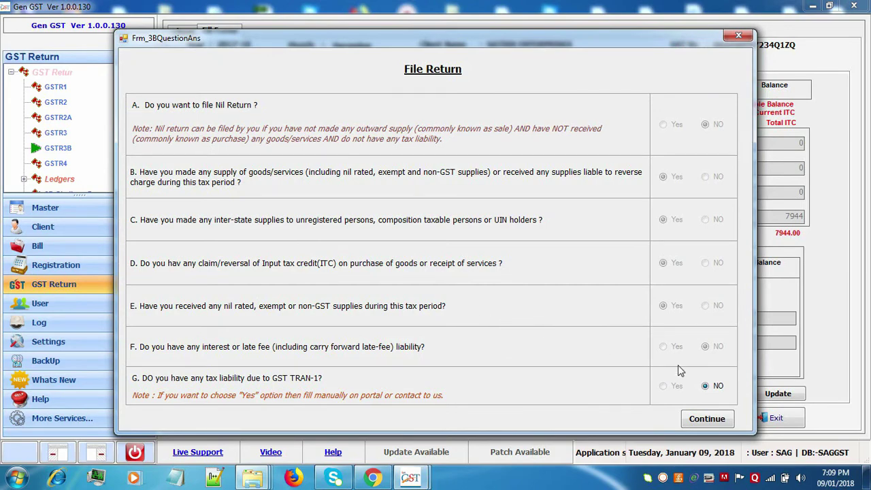
left_click(722, 422)
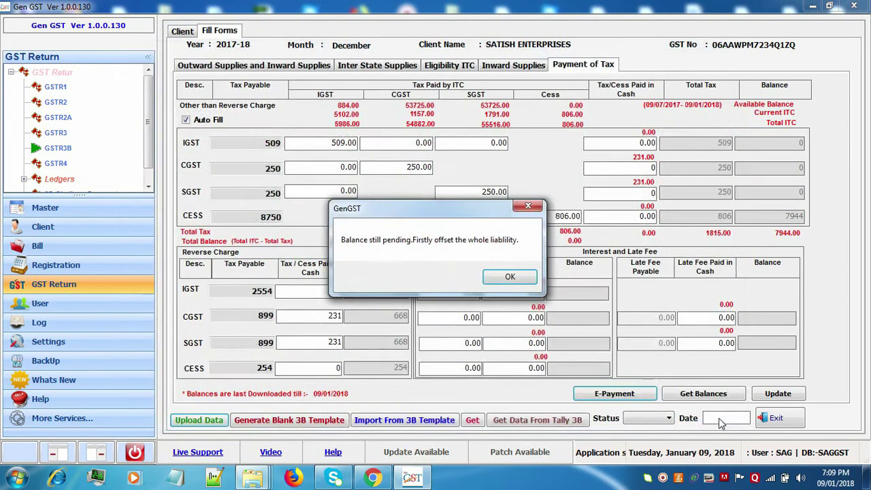
left_click(519, 277)
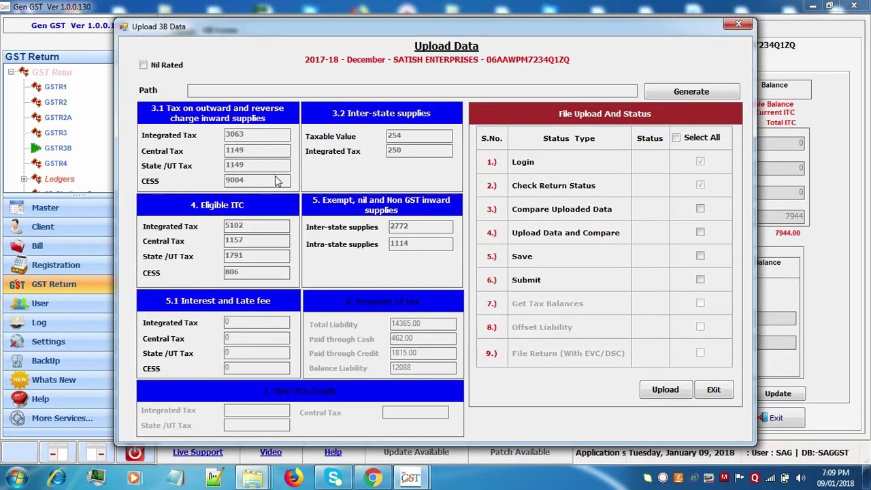
Generate the December GSTR-3B JSON in Documents, replacing the old file, and mark all upload steps.
left_click(674, 95)
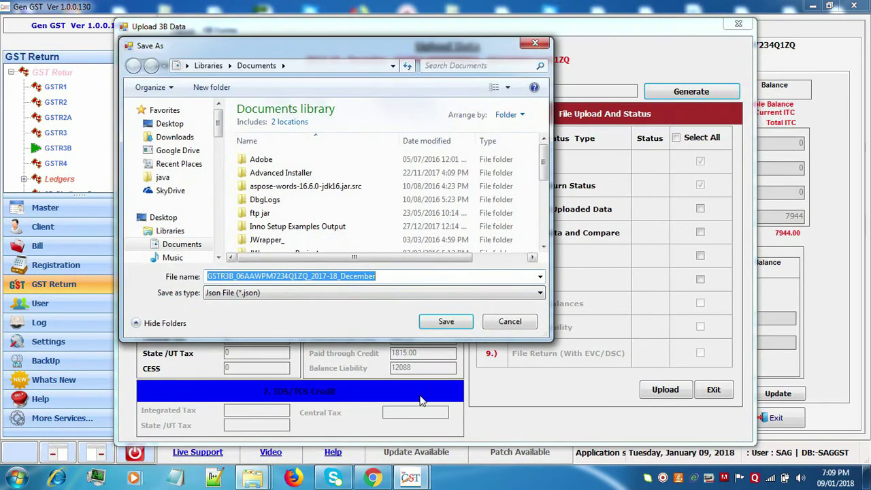
left_click(456, 322)
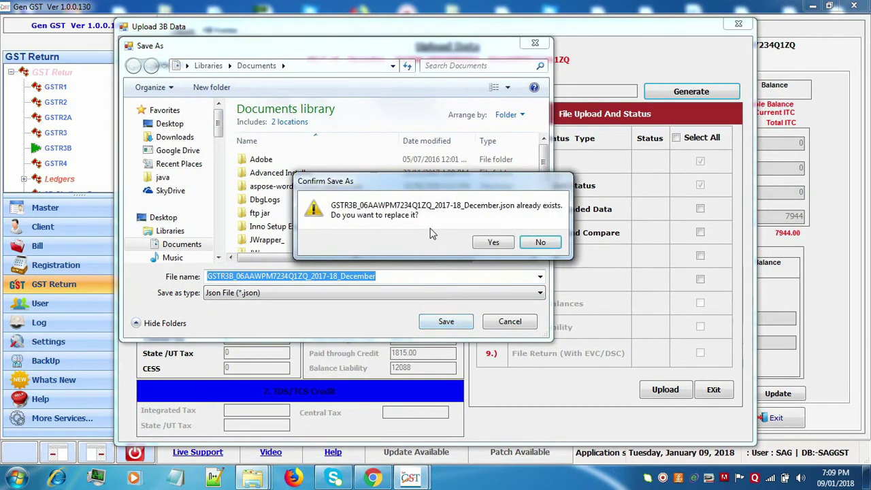
left_click(492, 244)
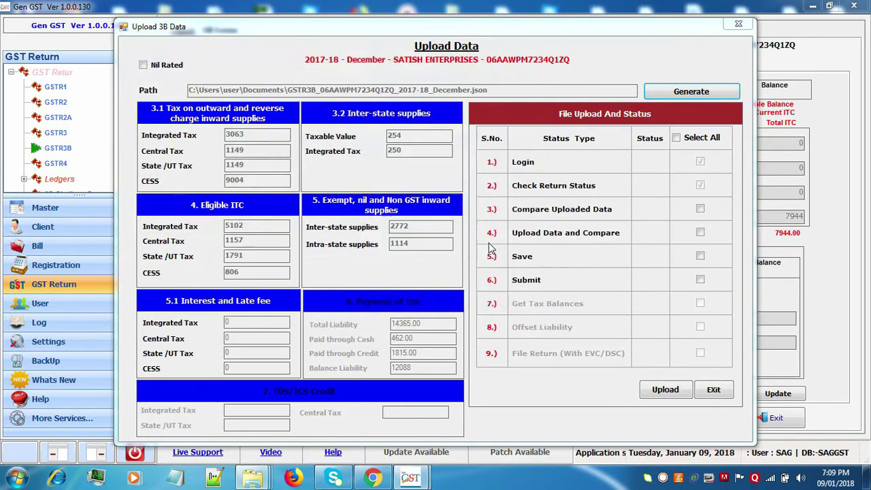
left_click(470, 287)
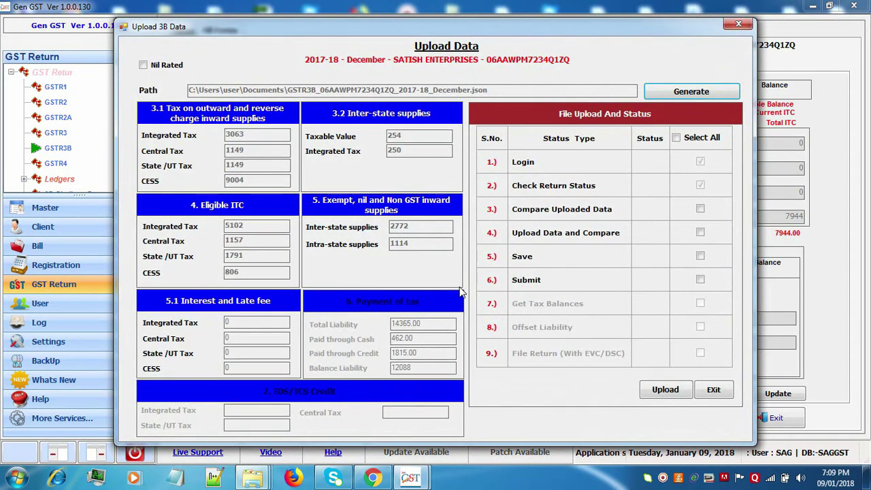
left_click(677, 138)
left_click(711, 390)
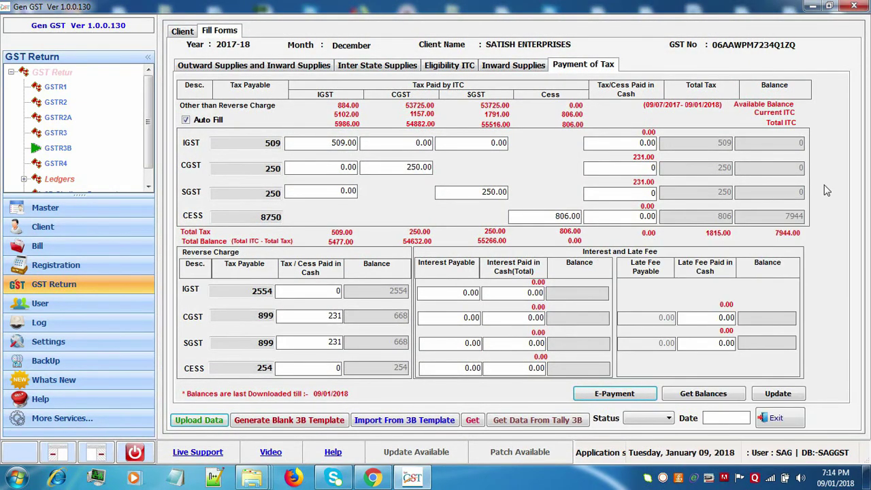
Select SATISH ENTERPRISES for November 2017-18 and open its GSTR3B fill form.
left_click(773, 420)
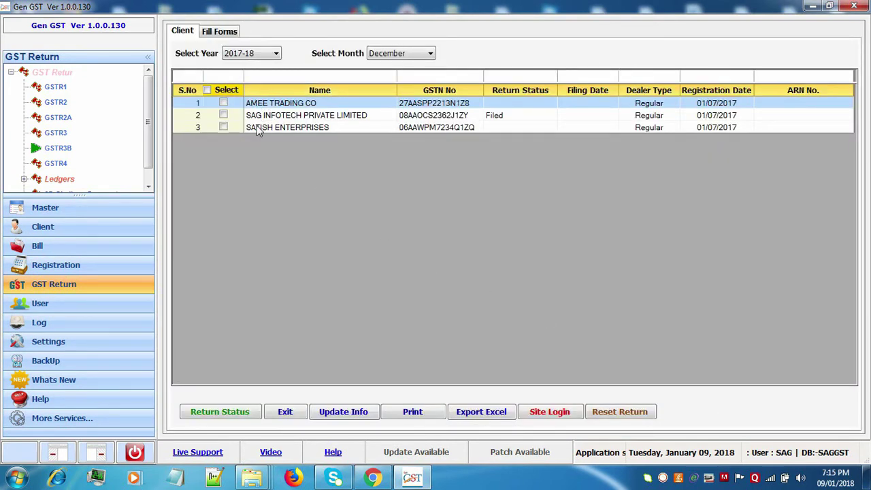
left_click(256, 128)
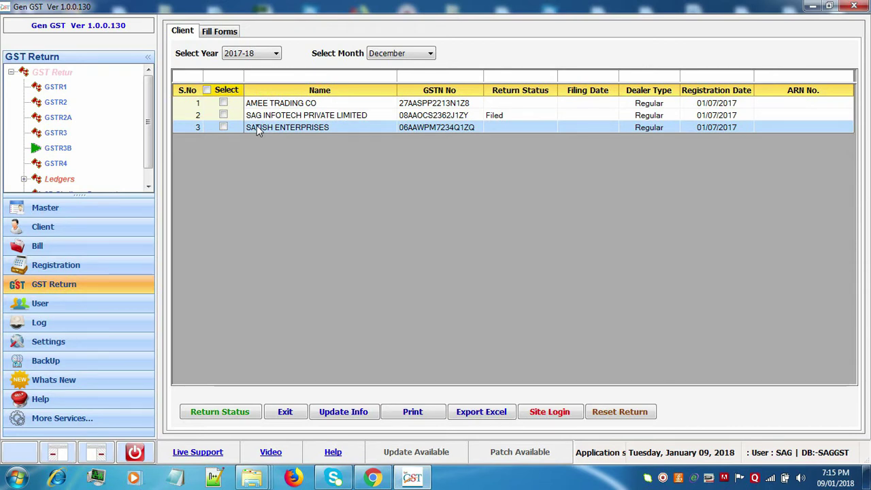
left_click(389, 55)
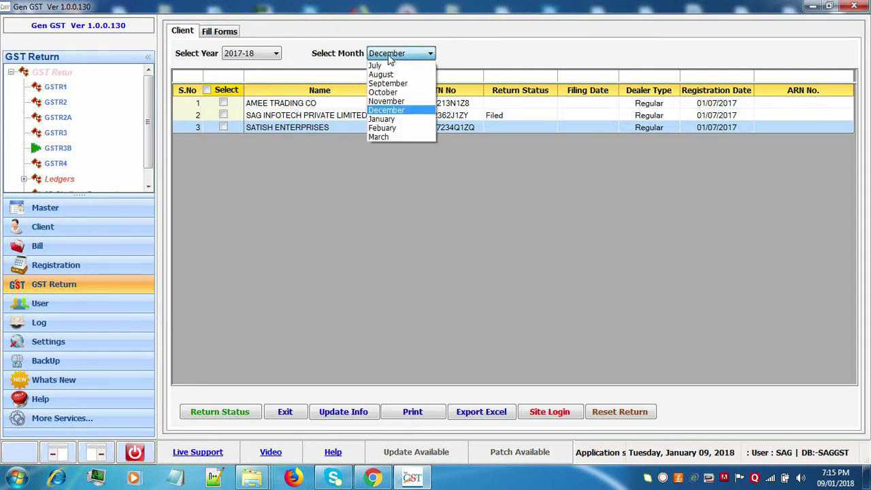
left_click(389, 102)
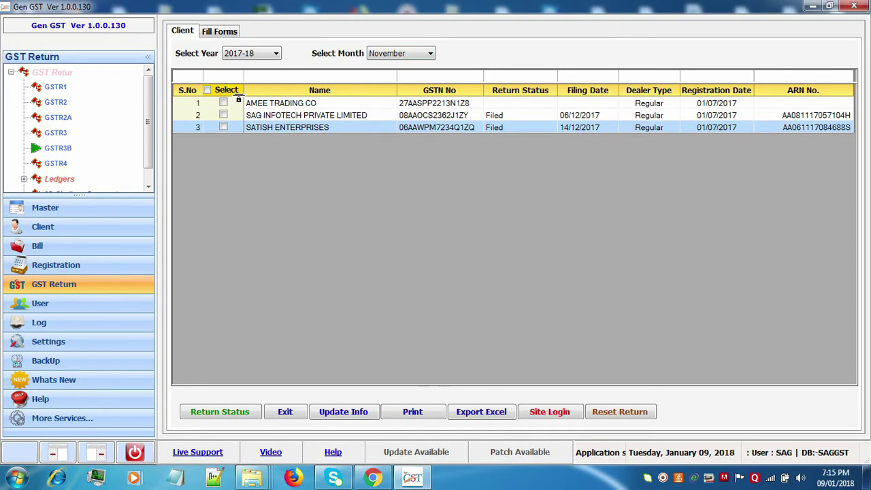
left_click(218, 34)
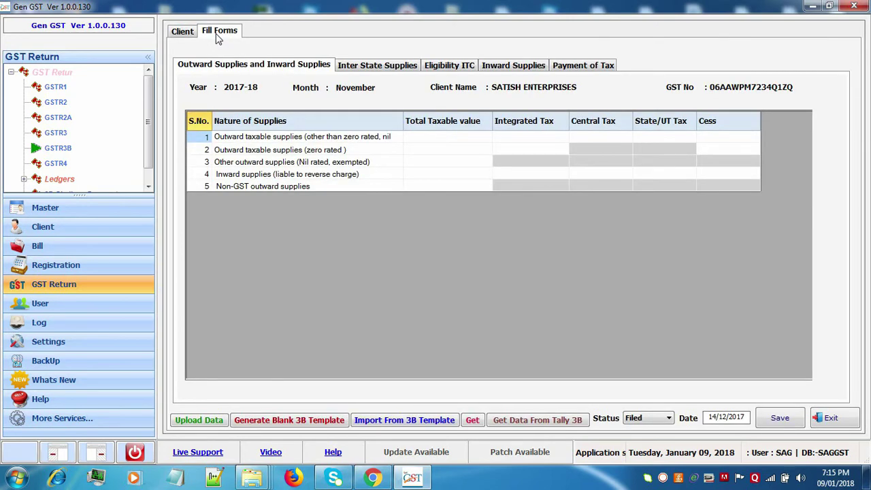
Open November's Payment of Tax form, acknowledging the No Data Found and already-filed notices.
left_click(575, 68)
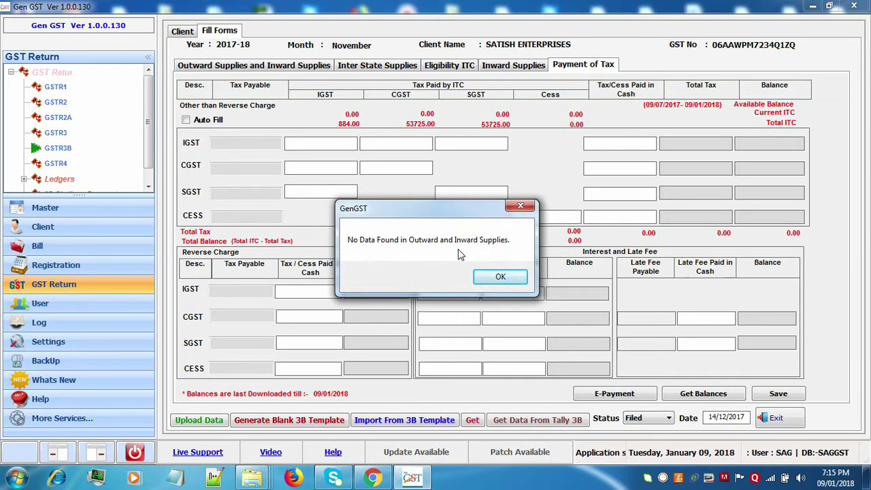
left_click(489, 279)
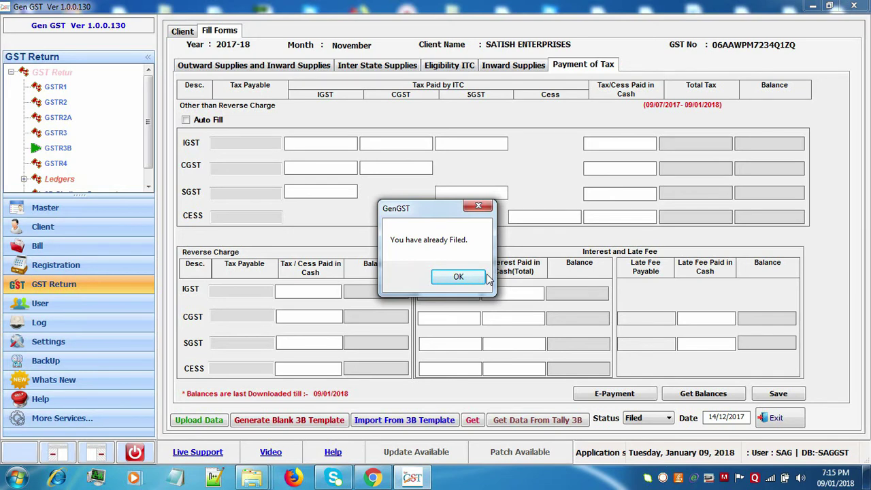
left_click(476, 276)
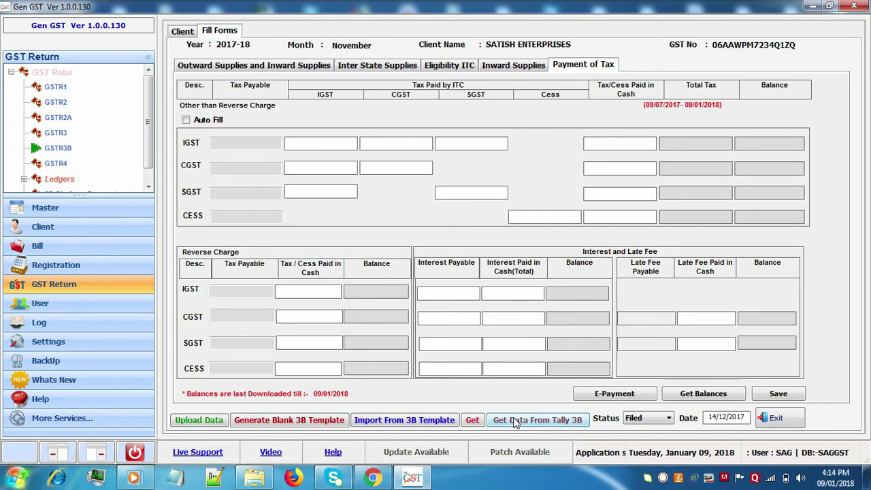
Begin an Import From Tally, cancel the JSON file selection, and close the import window.
left_click(516, 421)
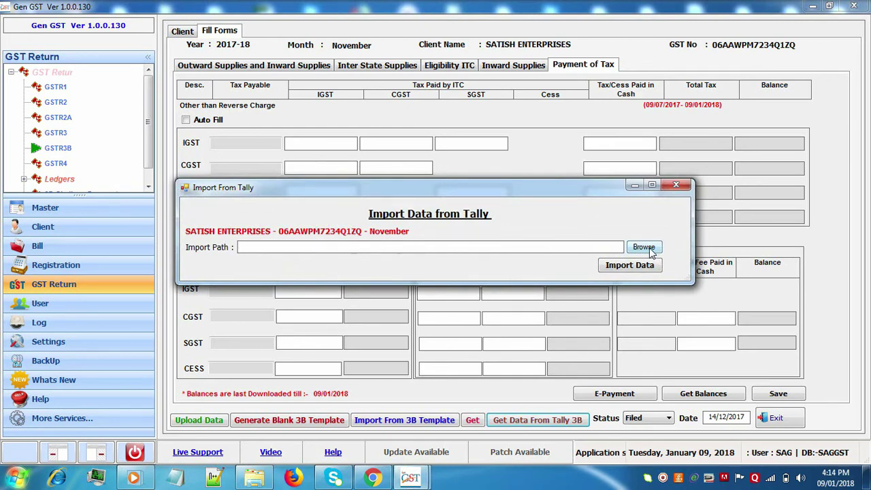
left_click(644, 248)
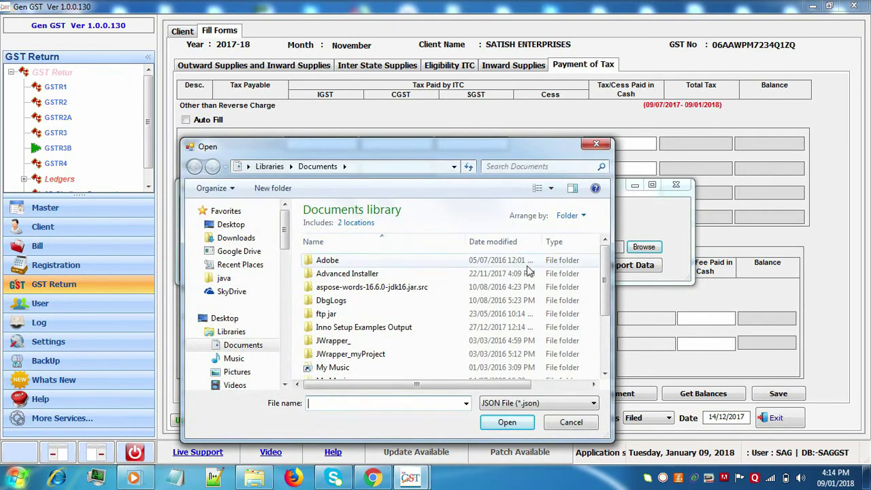
left_click(512, 303)
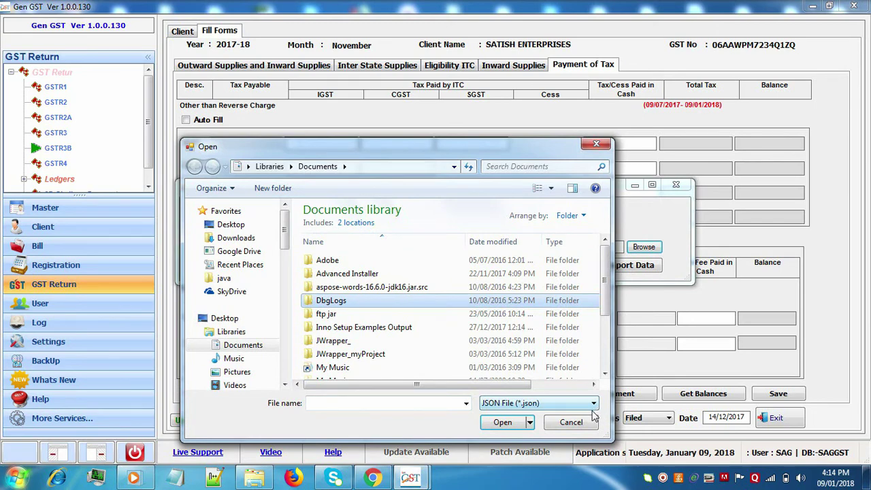
left_click(586, 426)
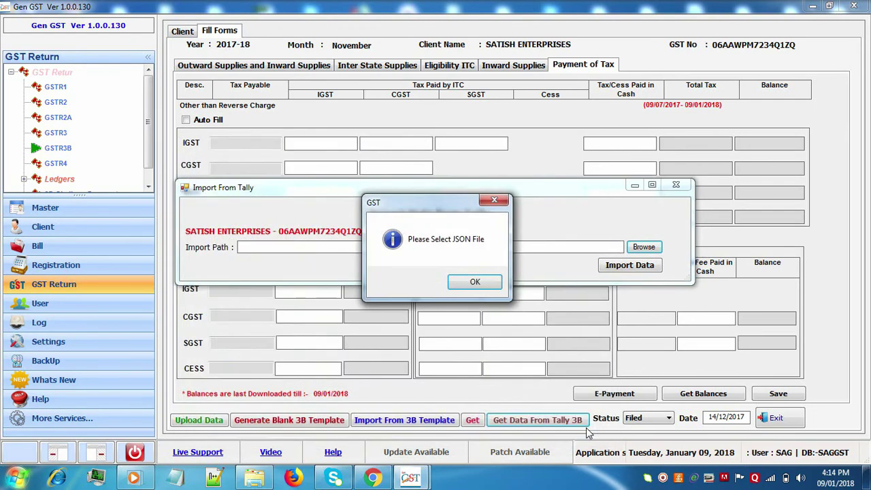
left_click(475, 283)
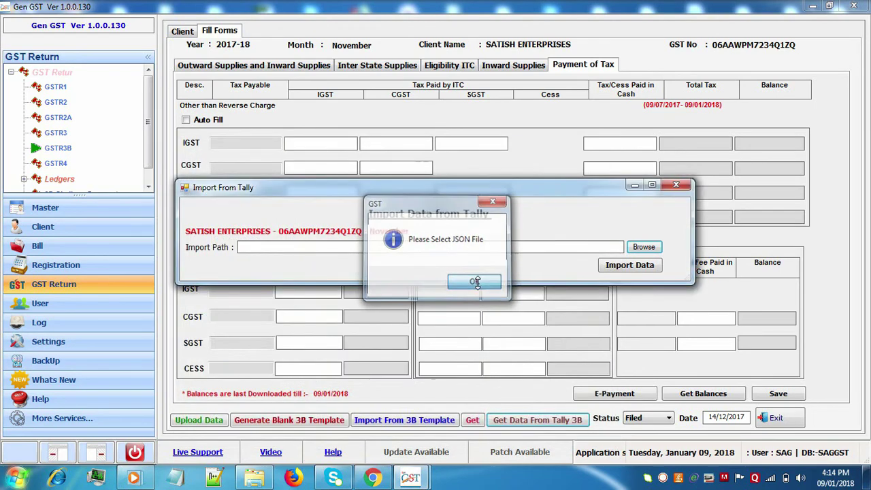
left_click(681, 187)
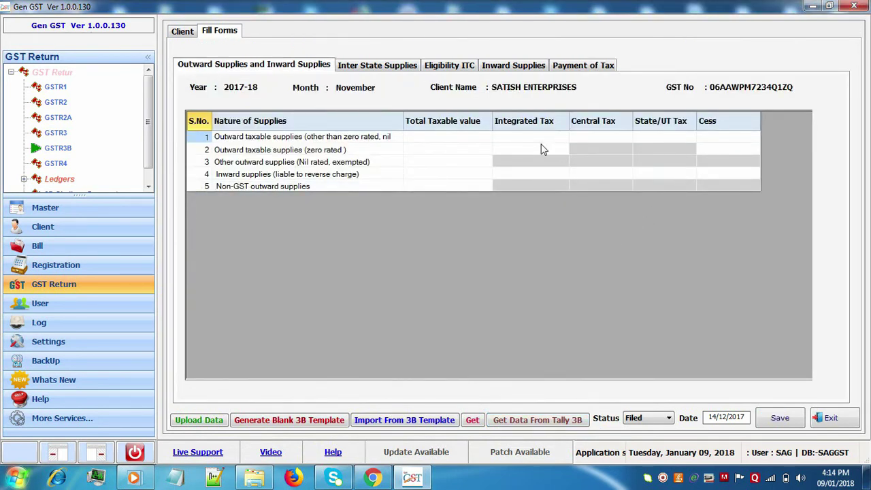
Show November's Payment of Tax section, dismissing the No Data Found message.
left_click(569, 68)
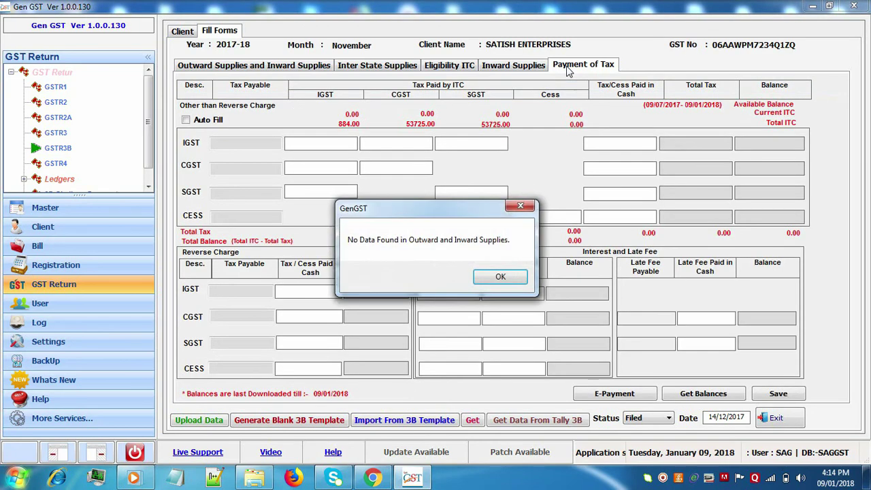
left_click(513, 277)
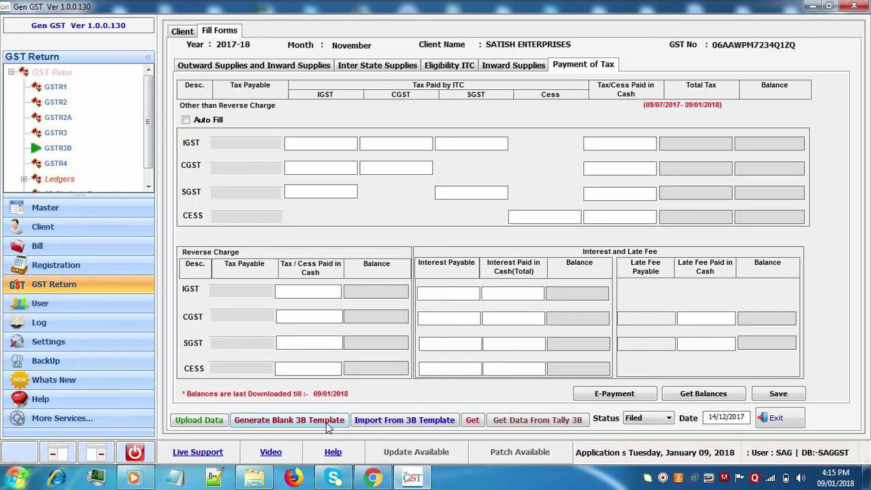
left_click(326, 423)
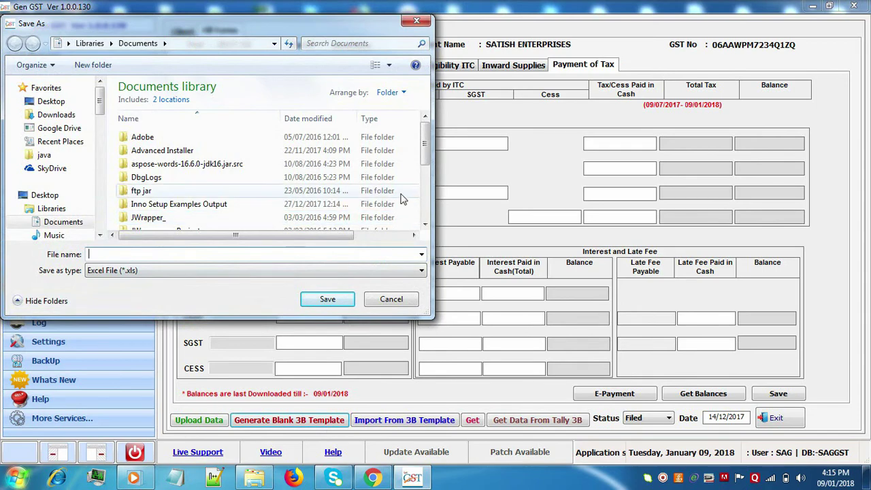
left_click(313, 181)
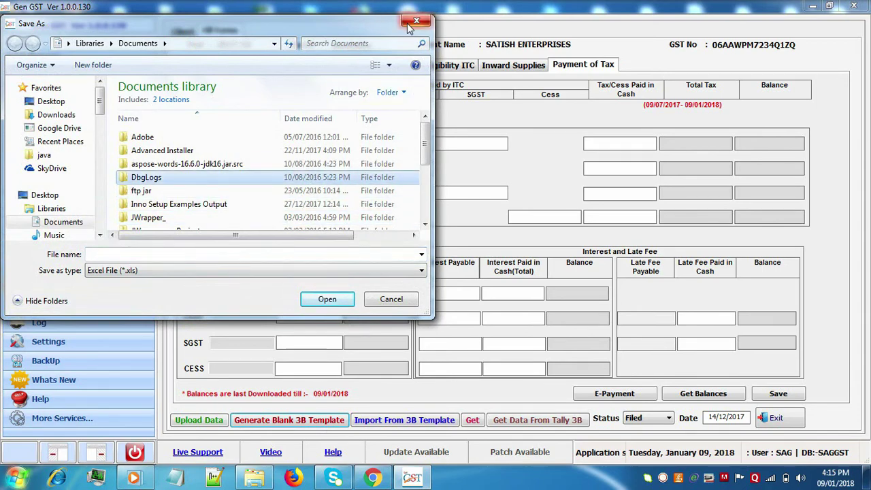
left_click(416, 21)
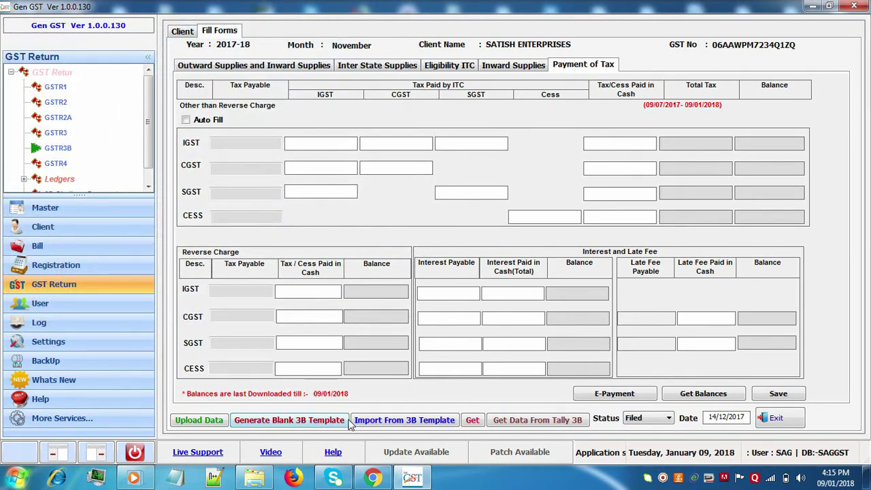
left_click(392, 421)
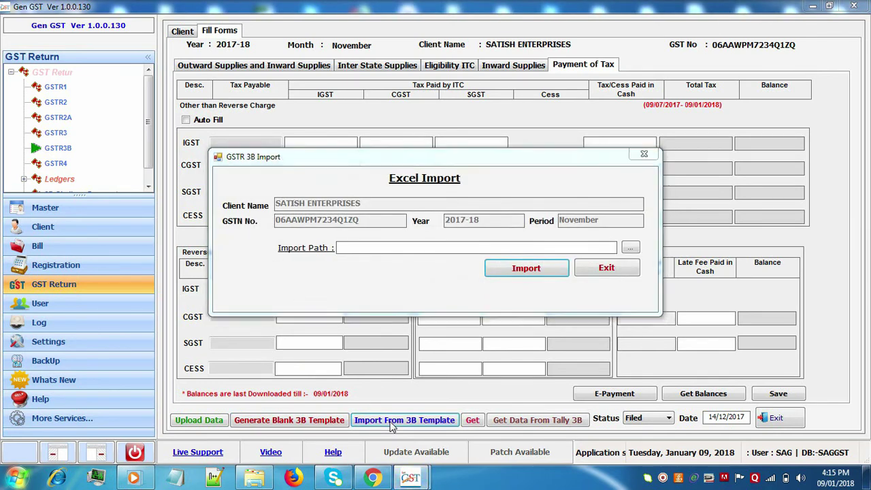
left_click(630, 248)
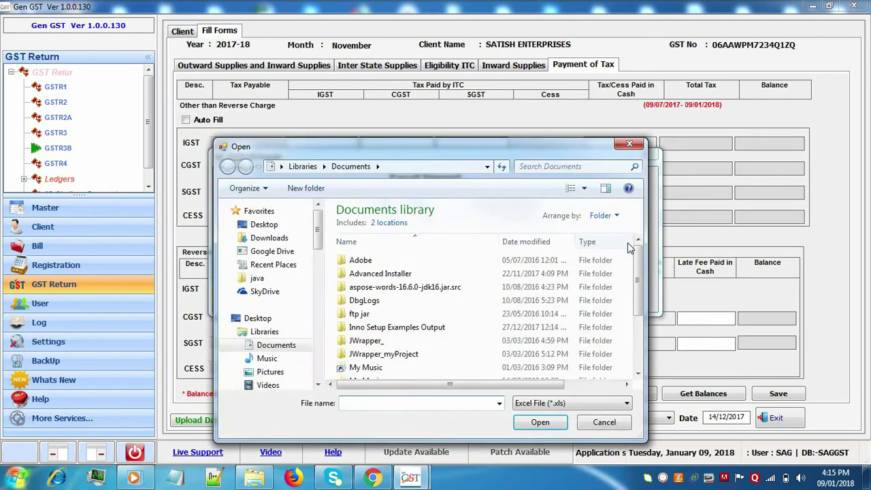
left_click(627, 146)
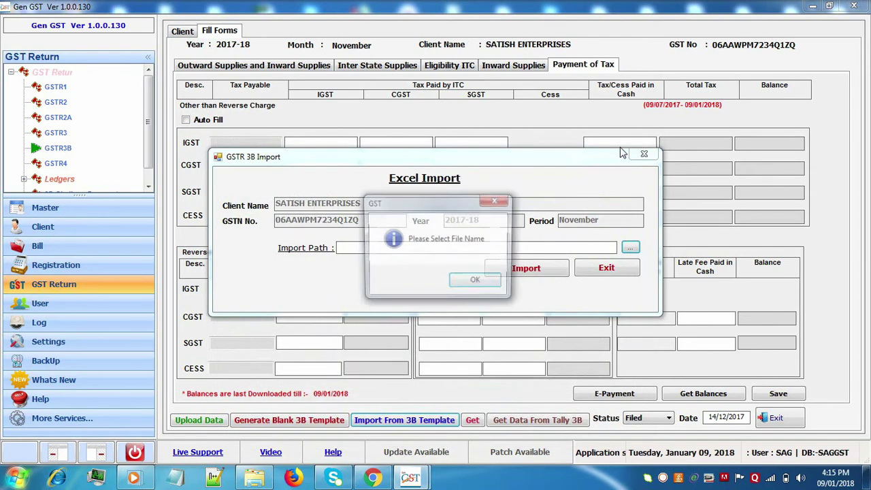
left_click(500, 285)
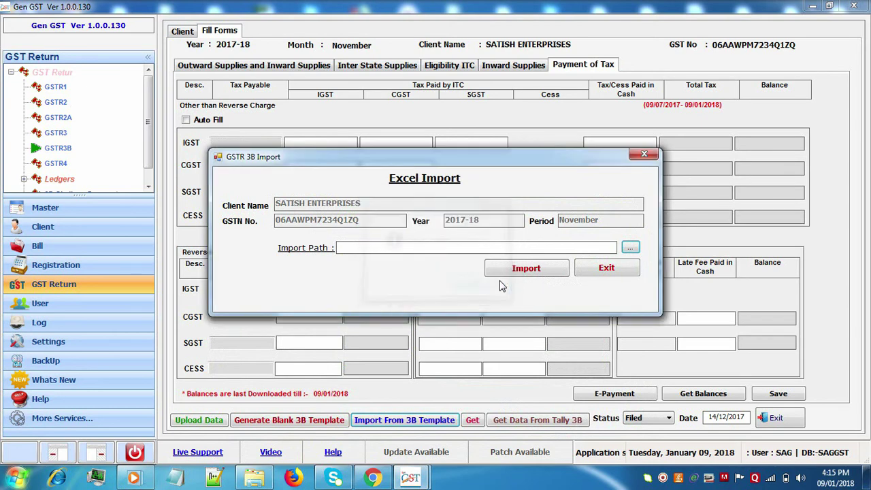
left_click(604, 269)
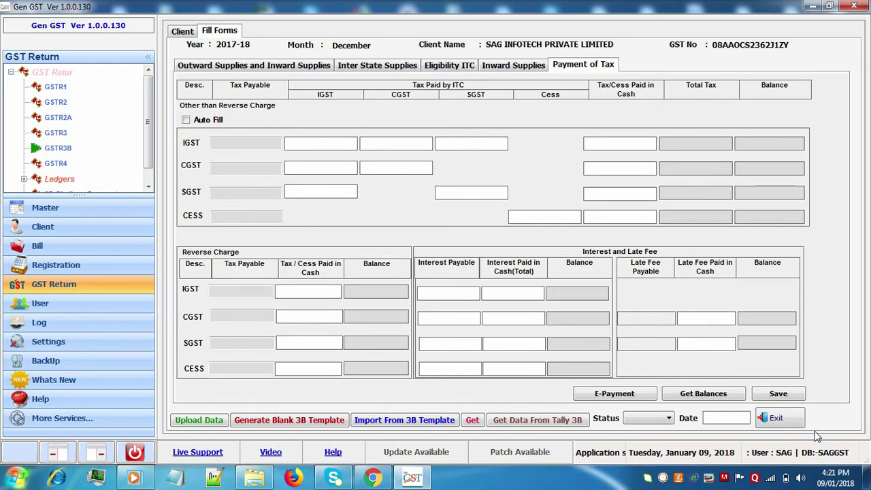
Exit to the client list, select SATISH ENTERPRISES, and set the month to November 2017-18.
left_click(790, 424)
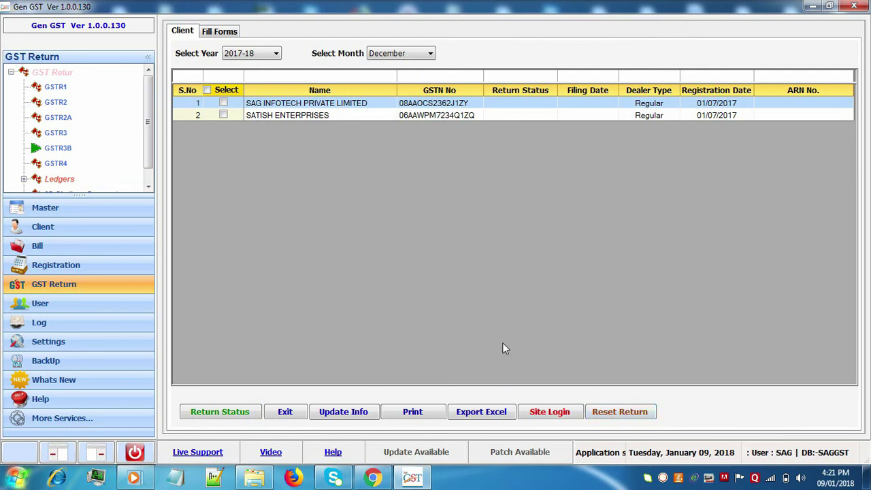
left_click(303, 116)
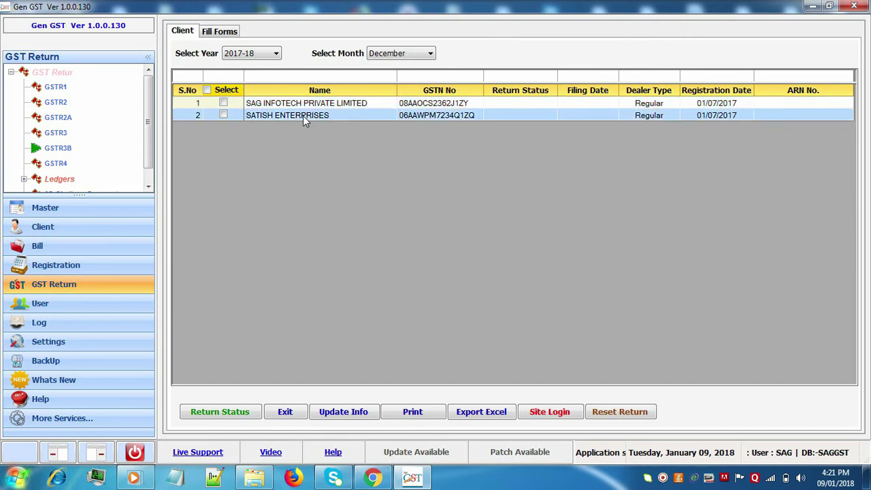
left_click(378, 58)
left_click(378, 59)
left_click(379, 59)
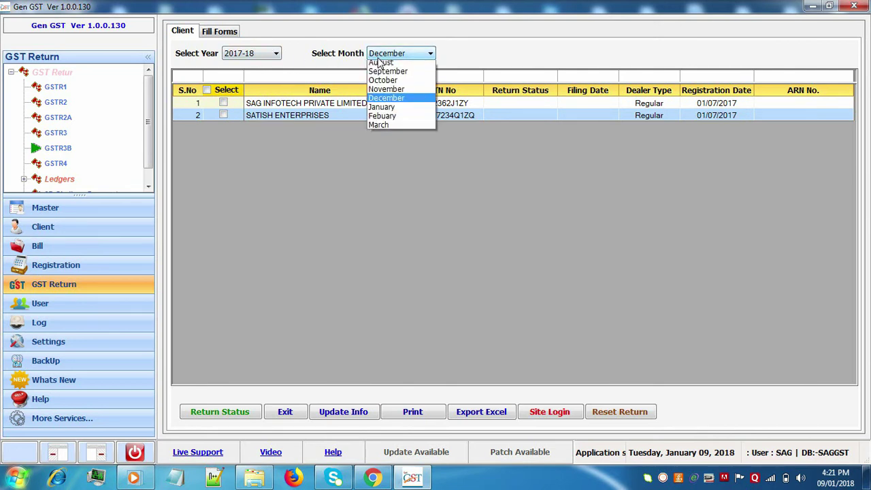
left_click(378, 100)
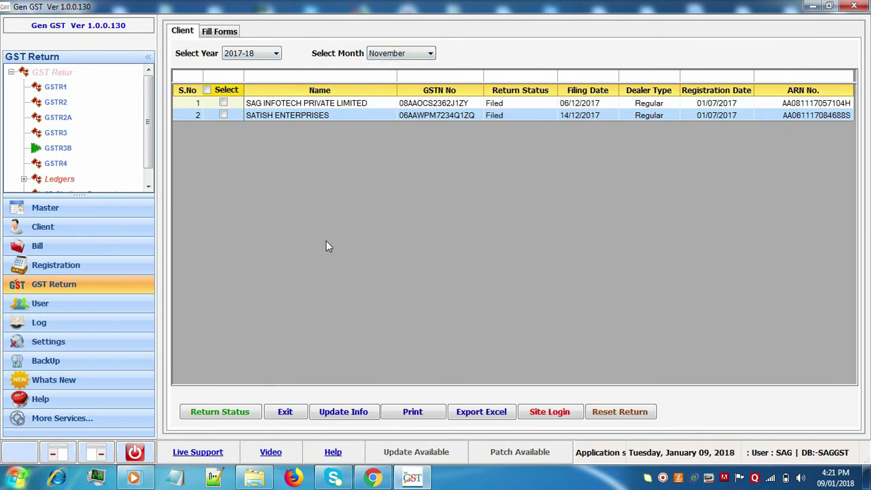
Fetch SATISH ENTERPRISES' portal return status with the captcha, confirming GSTR1 and GSTR3B filed July–November.
left_click(236, 408)
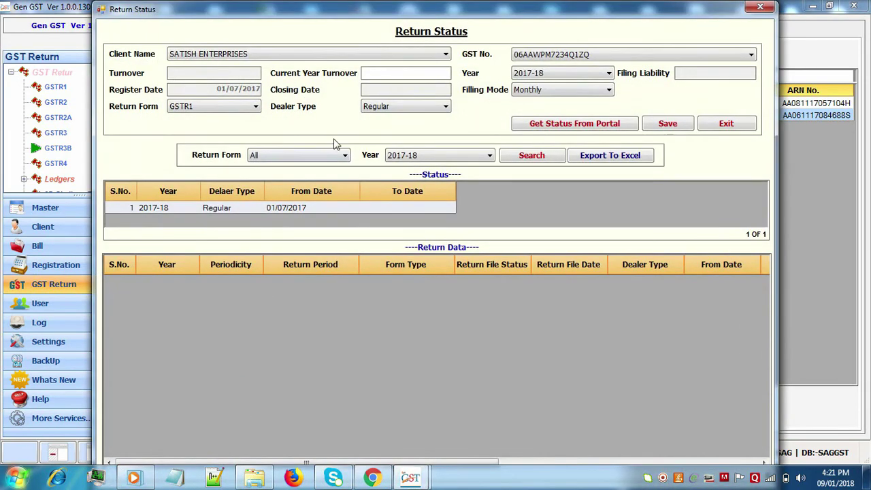
left_click(578, 133)
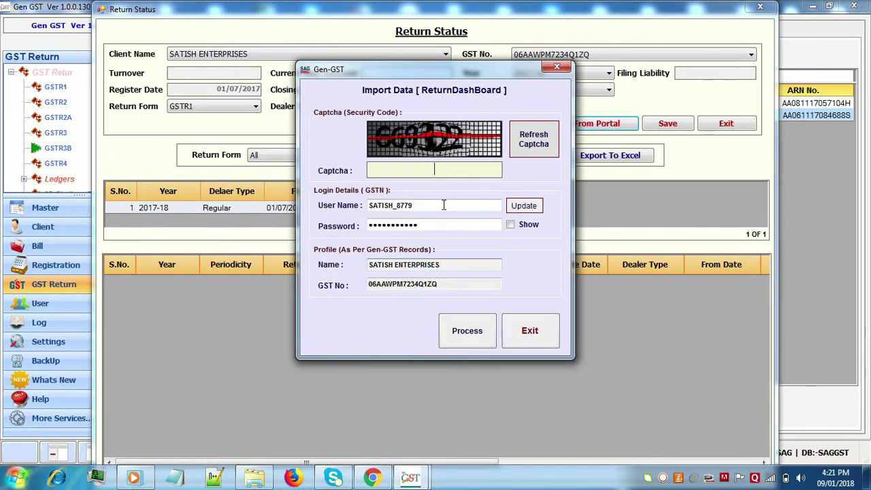
type("669322")
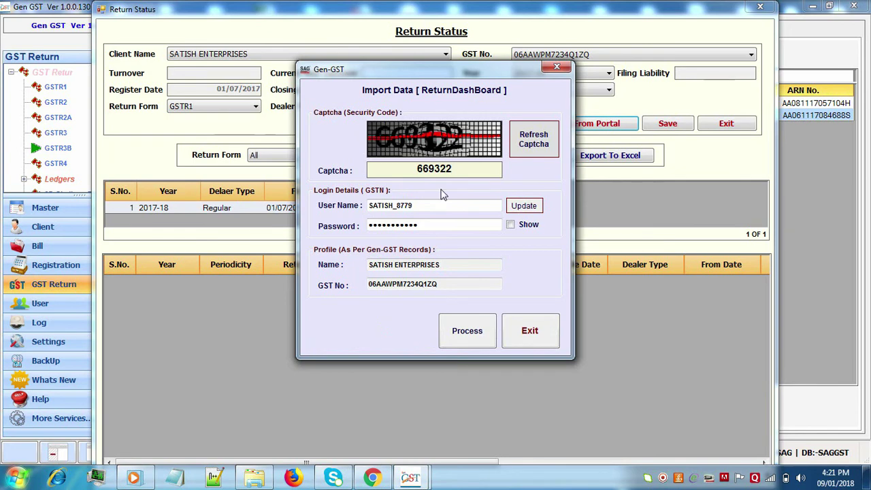
left_click(466, 331)
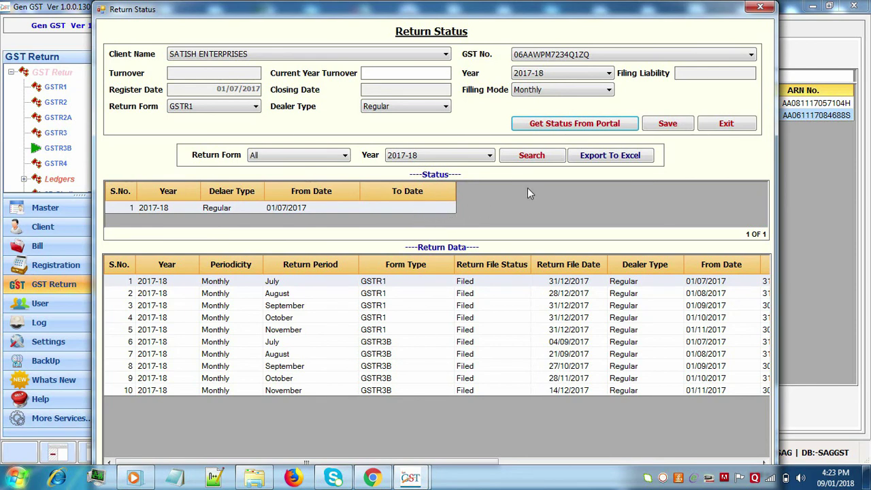
left_click(734, 122)
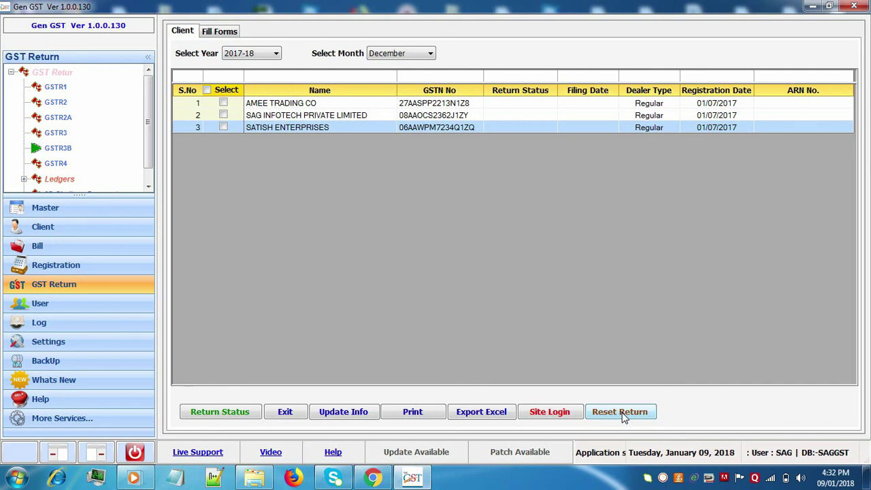
left_click(619, 411)
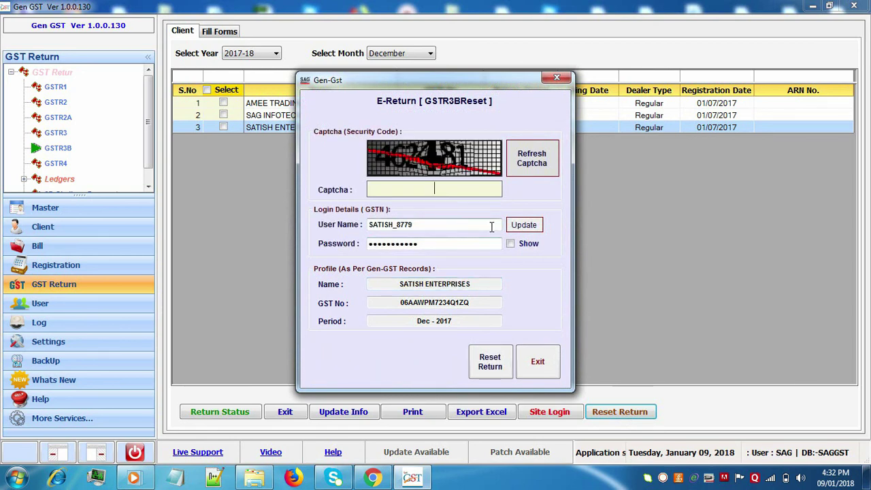
type("4624")
type("481")
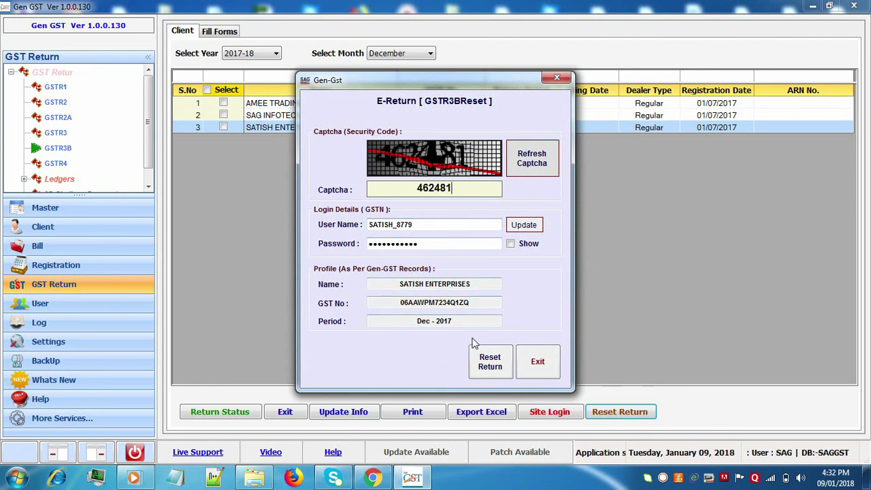
left_click(490, 361)
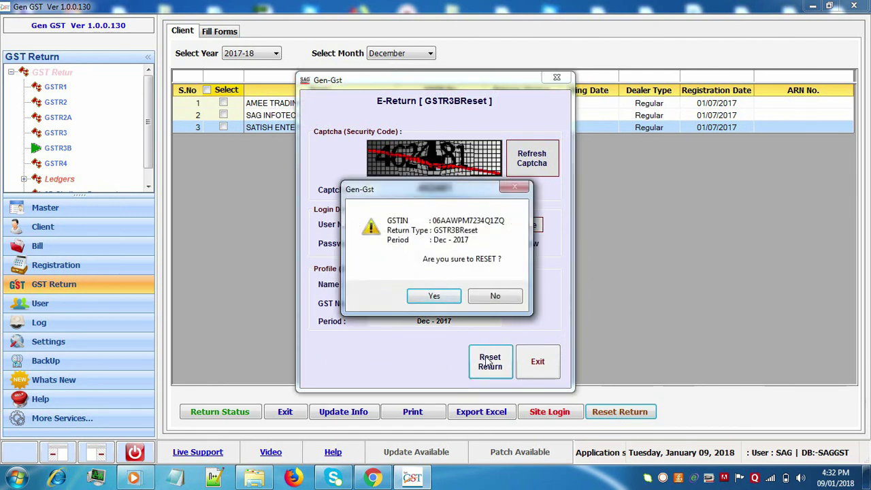
left_click(496, 298)
left_click(531, 358)
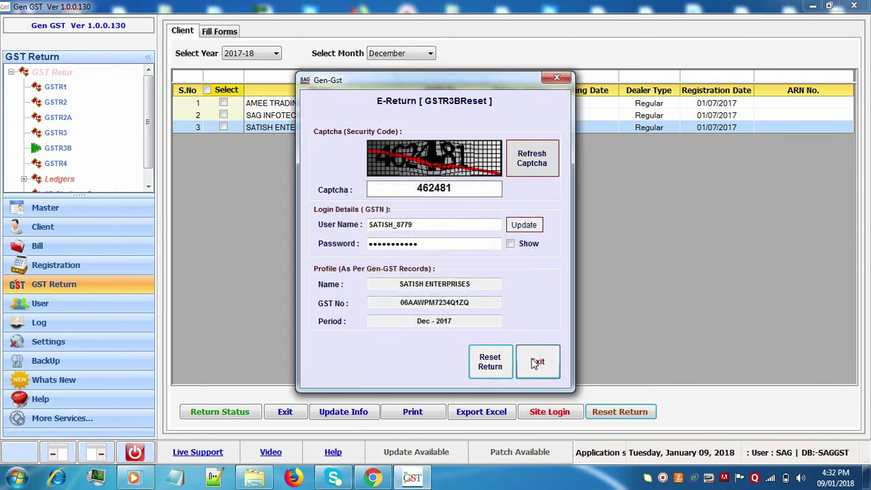